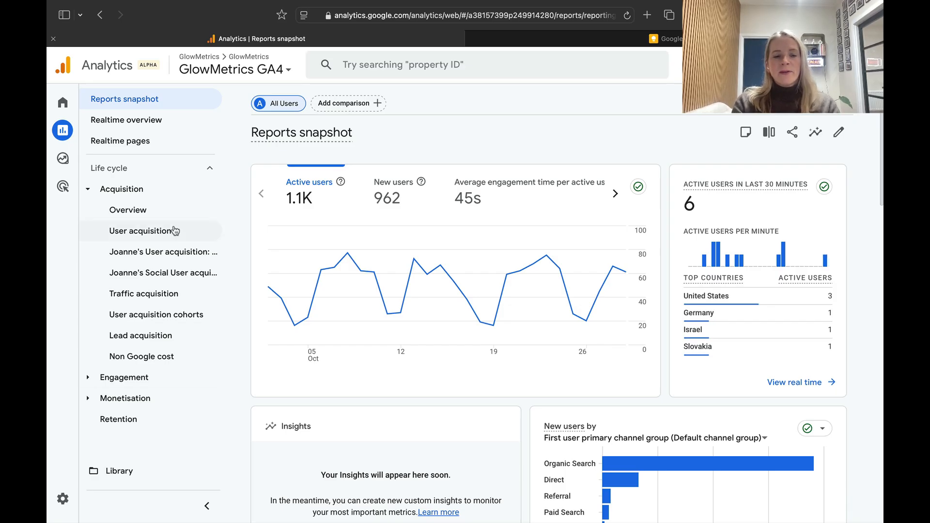
Open the User acquisition report and review its users-by-channel chart.
left_click(147, 232)
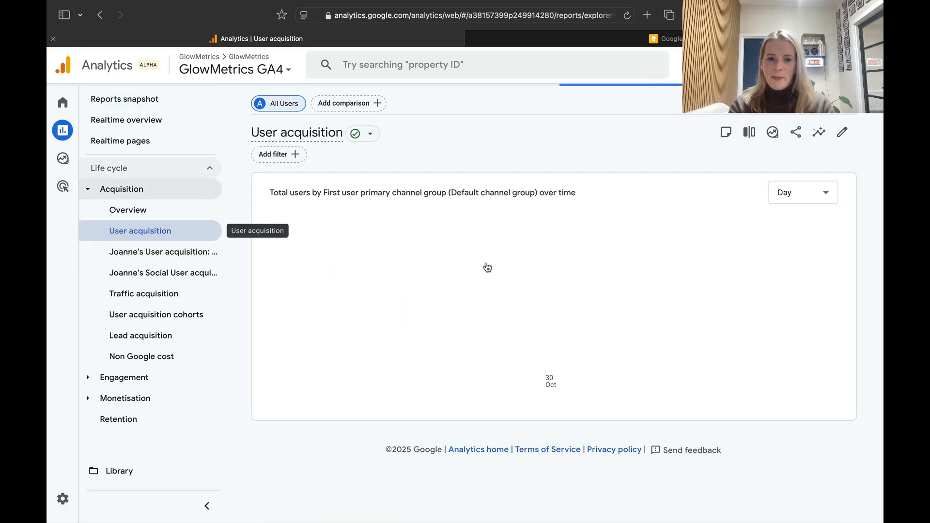
scroll(487, 266, "down", 1)
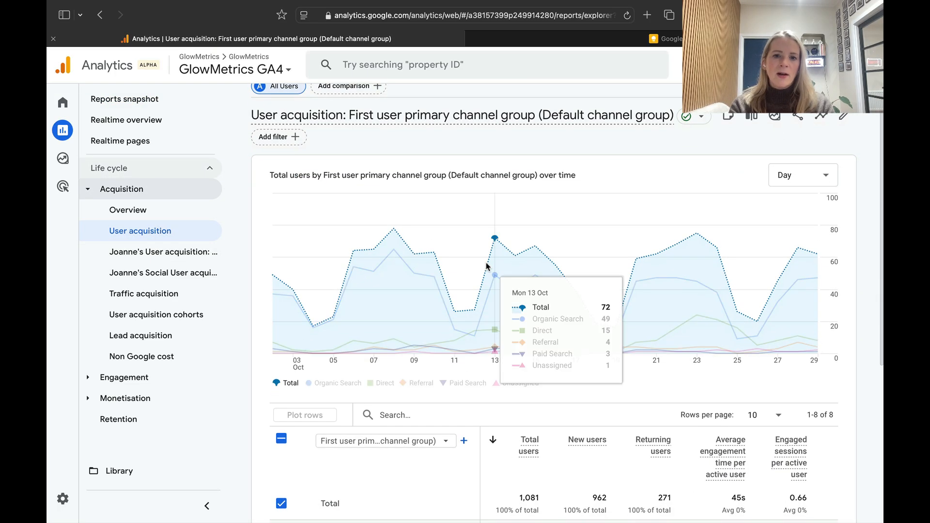
scroll(487, 267, "up", 1)
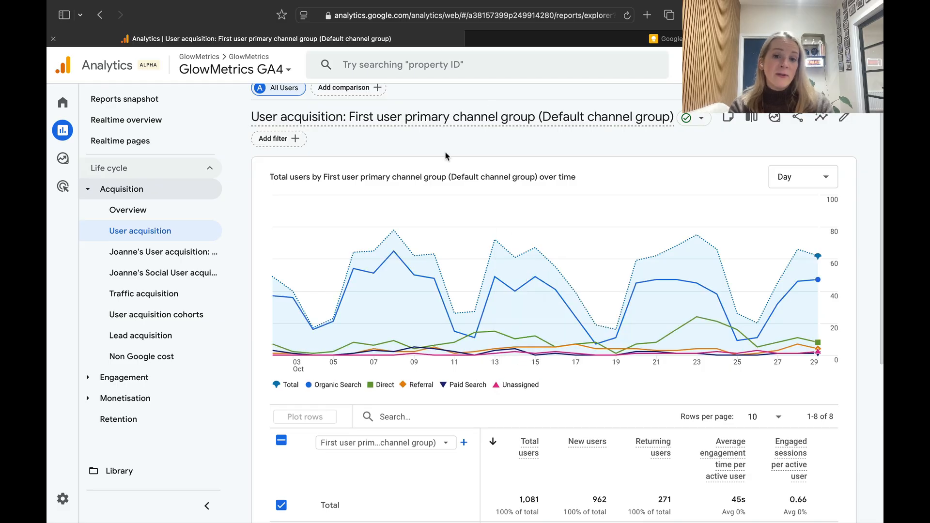
scroll(414, 274, "down", 5)
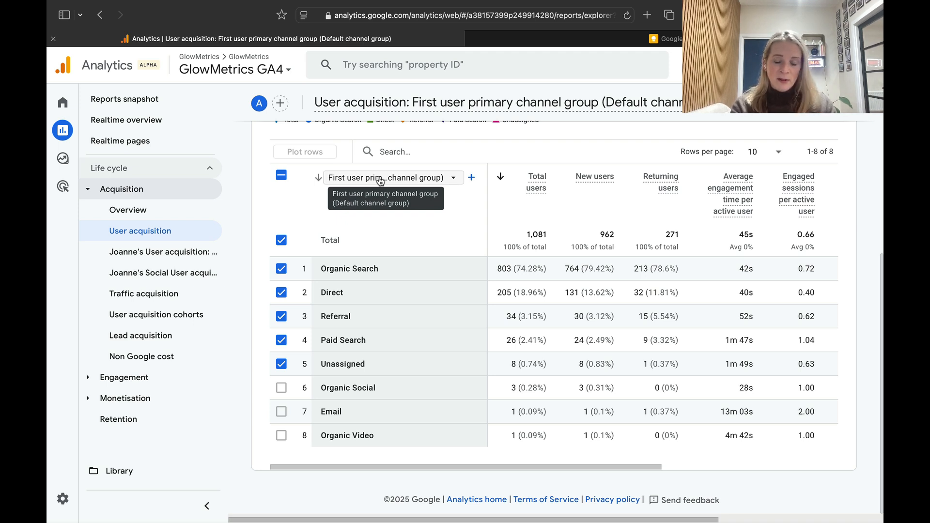
Add First user source / medium as a secondary dimension to the acquisition table and review the resulting rows.
left_click(472, 179)
type("sour")
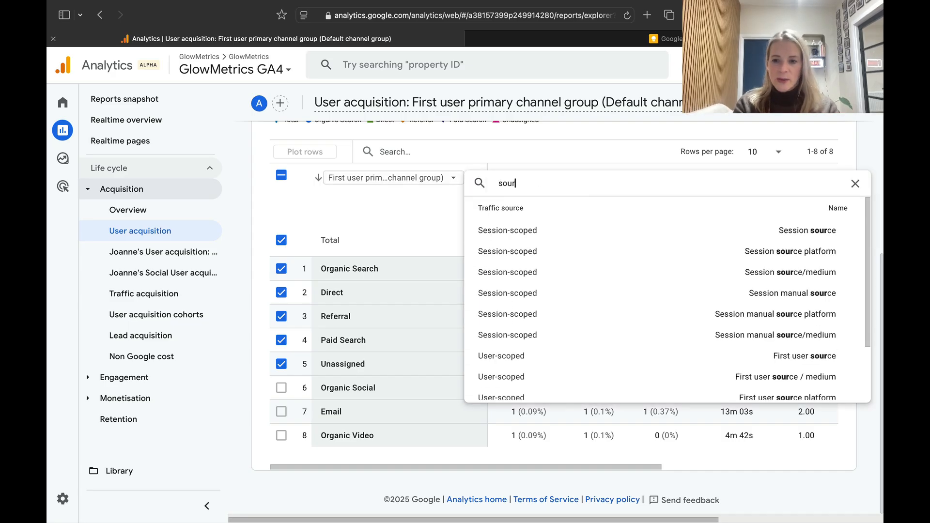
left_click(651, 382)
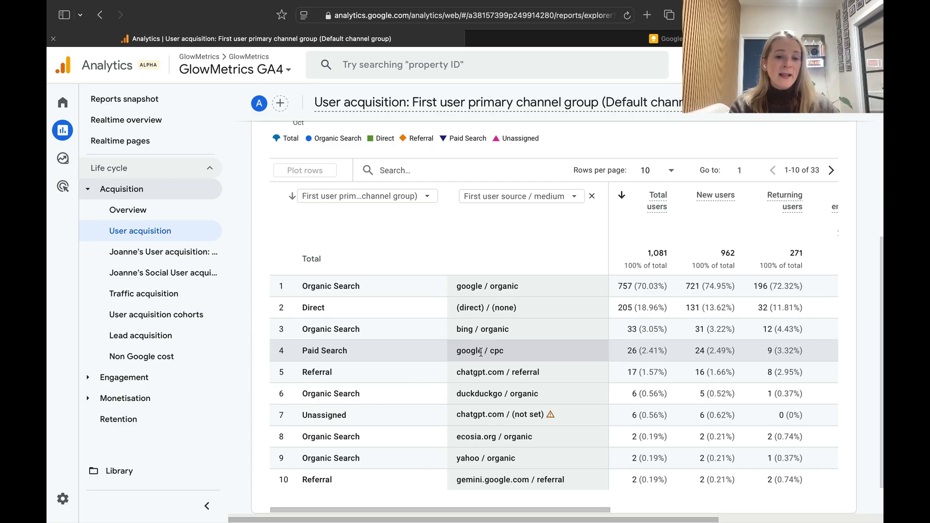
scroll(474, 369, "up", 3)
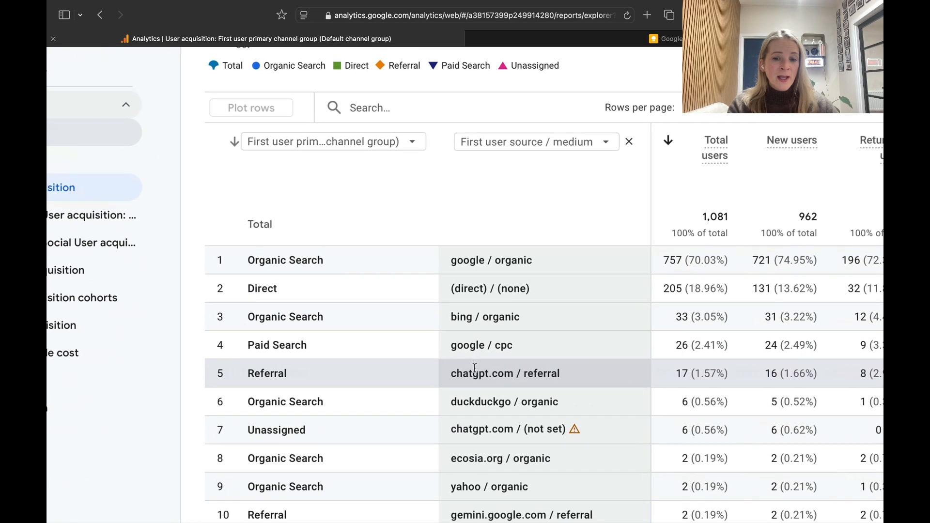
scroll(475, 372, "down", 1)
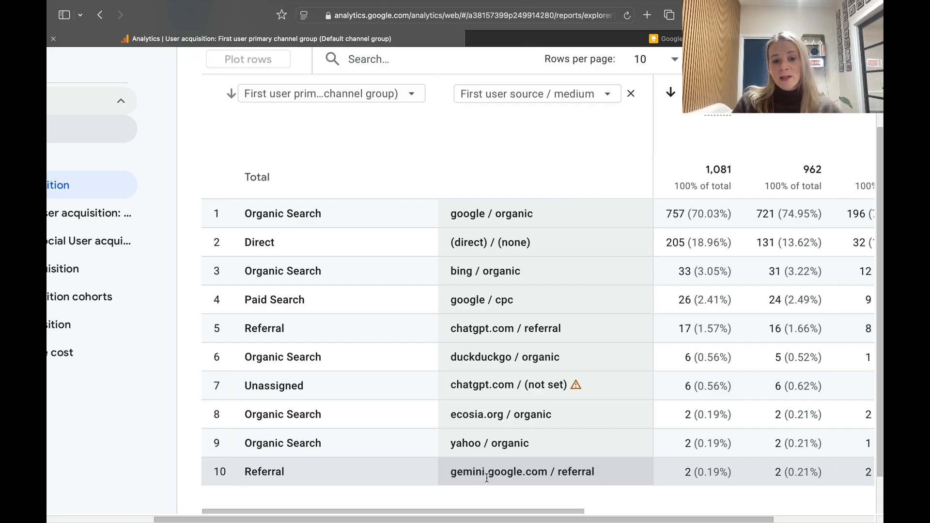
scroll(487, 478, "down", 3)
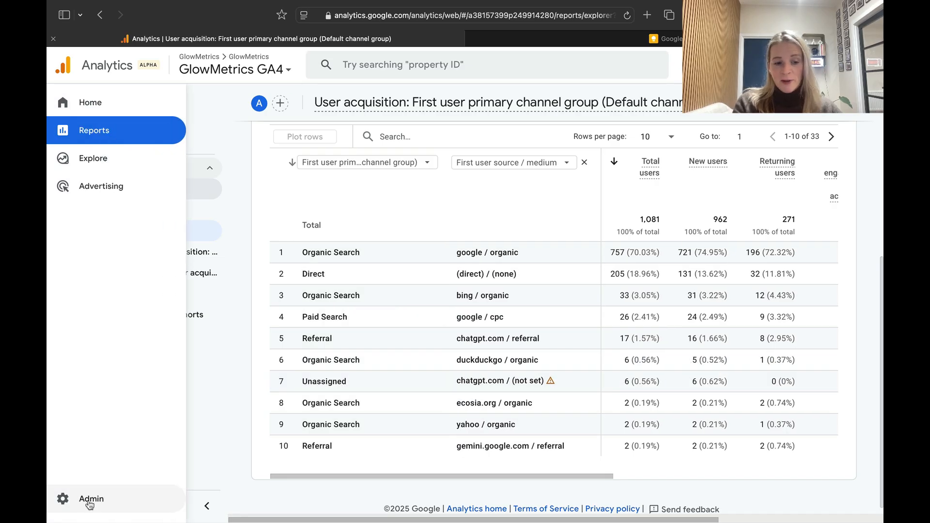
Go to the property's Admin settings and open Channel groups.
left_click(89, 505)
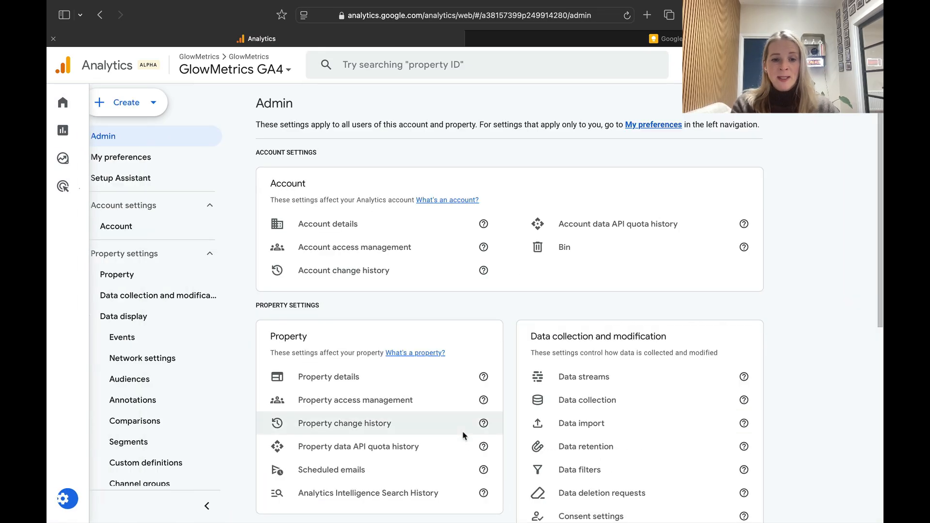
scroll(399, 281, "down", 5)
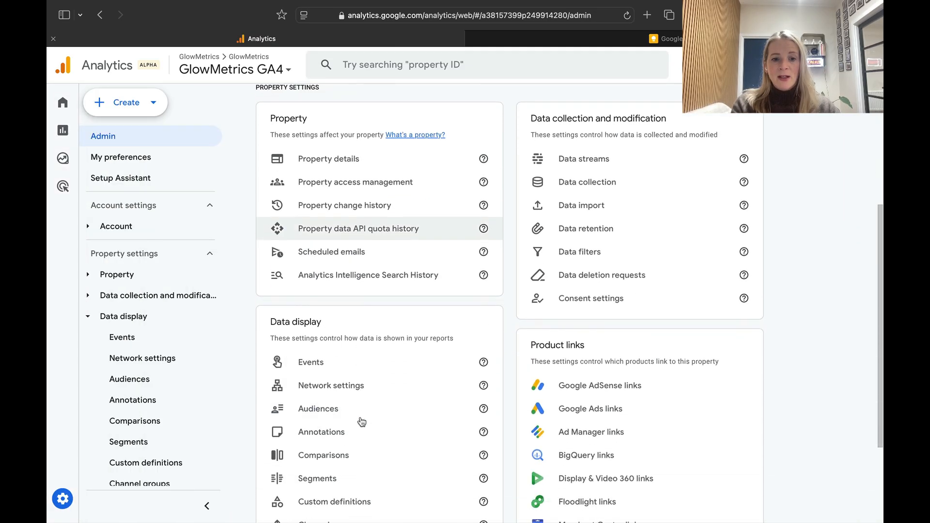
scroll(321, 326, "down", 2)
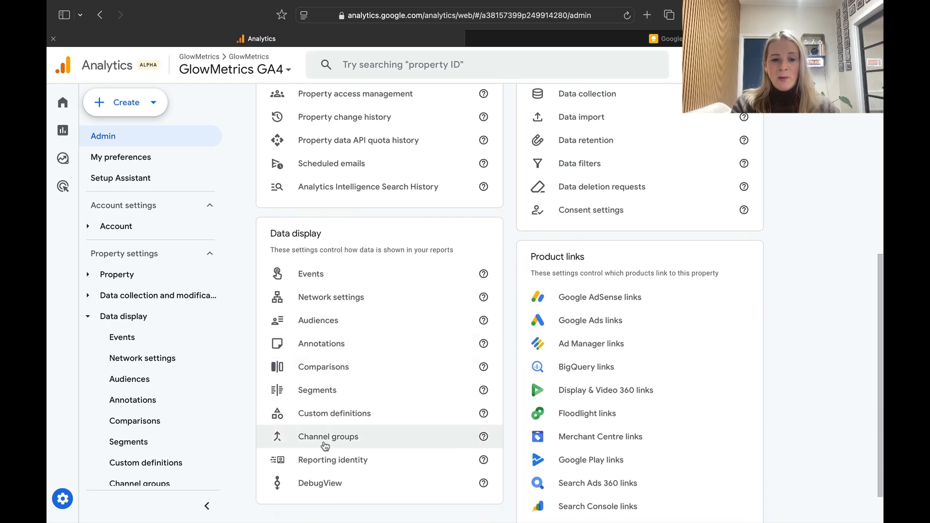
left_click(324, 438)
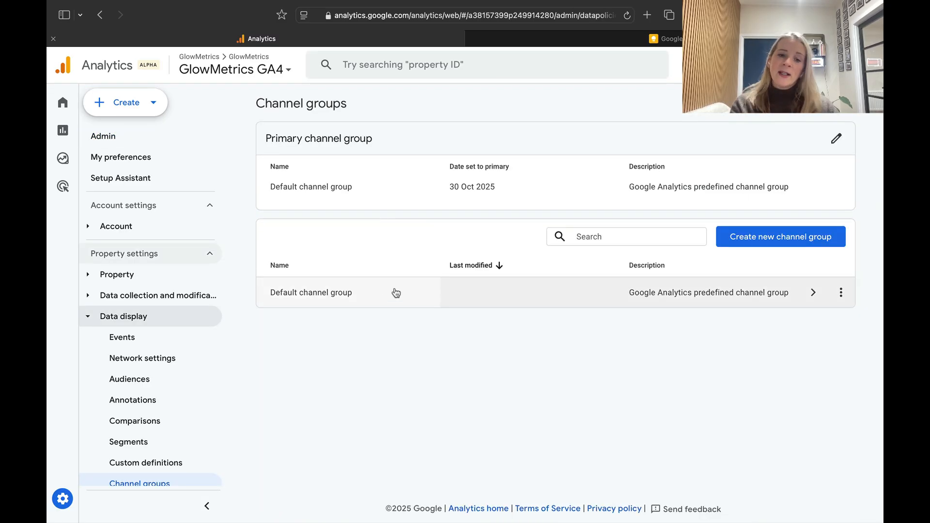
Open the Default channel group details, review its list of 18 channels, and close it.
left_click(815, 293)
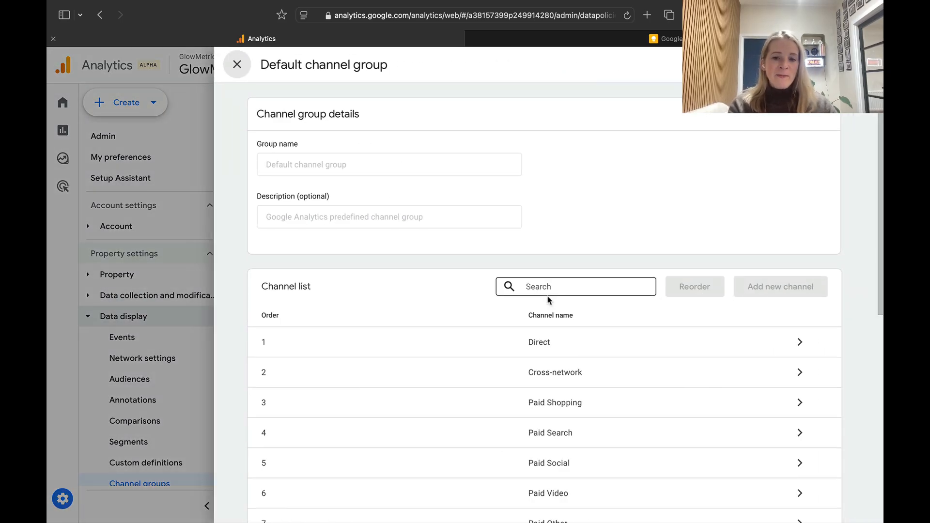
scroll(549, 299, "down", 2)
scroll(549, 299, "down", 1)
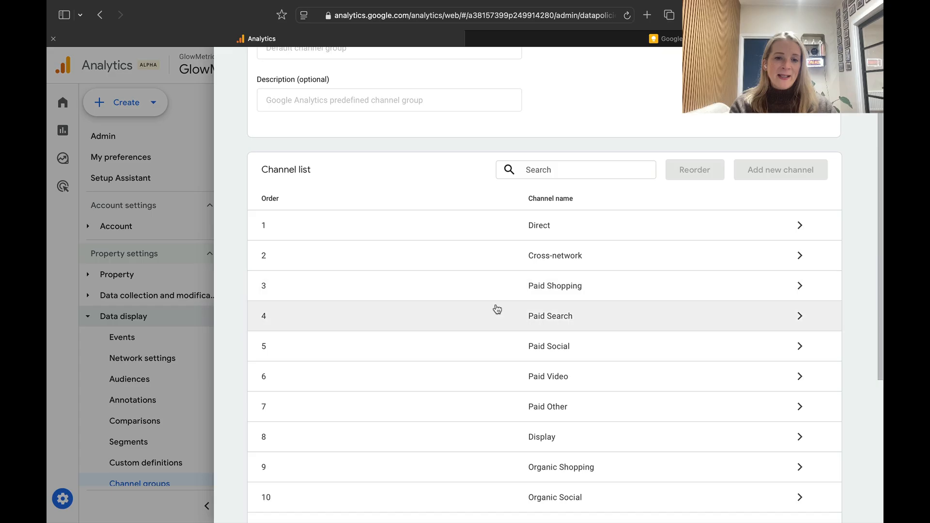
scroll(477, 390, "down", 5)
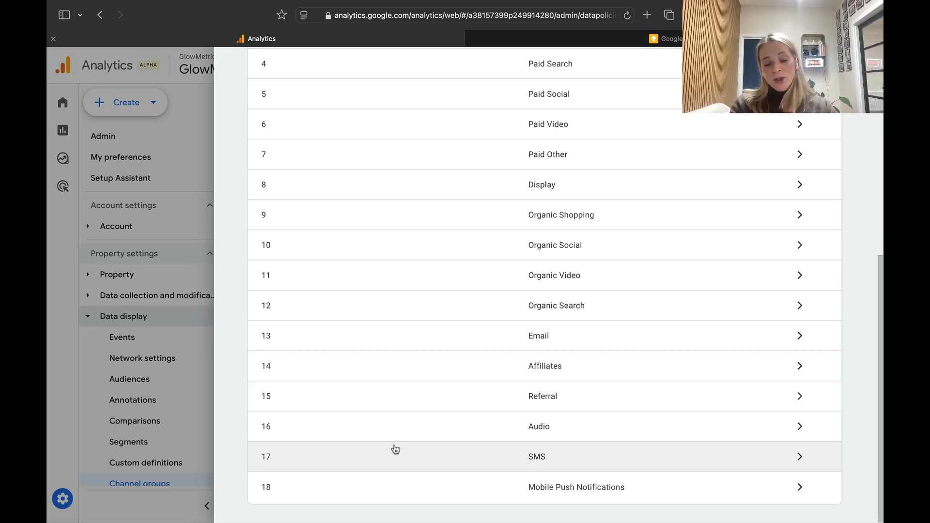
scroll(428, 475, "up", 5)
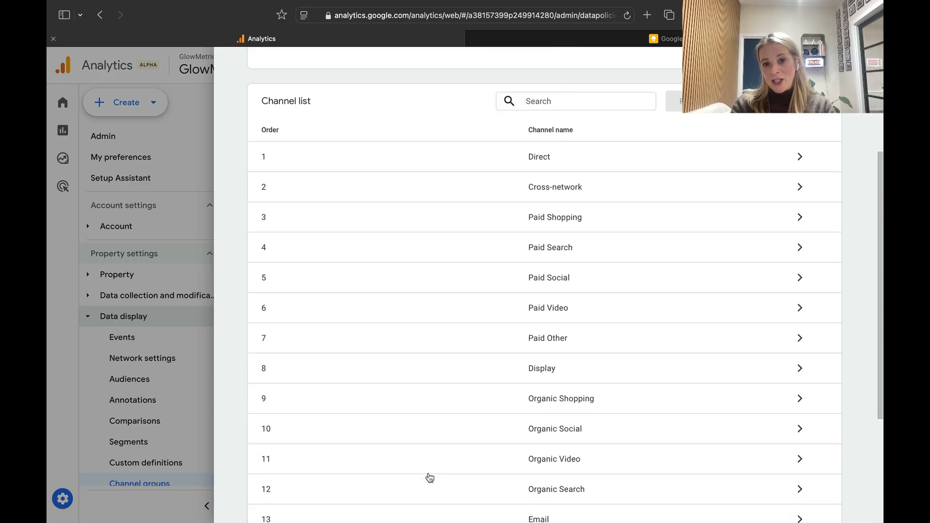
scroll(429, 477, "down", 5)
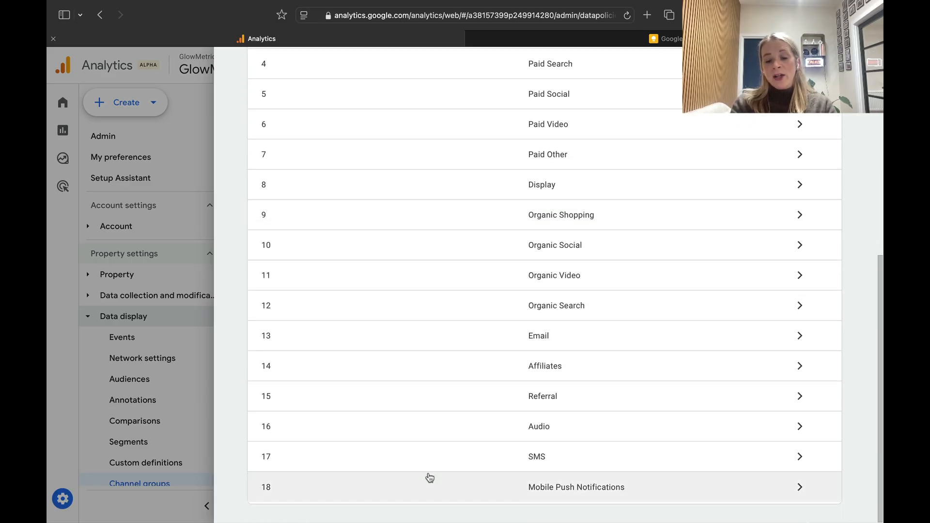
scroll(429, 477, "up", 5)
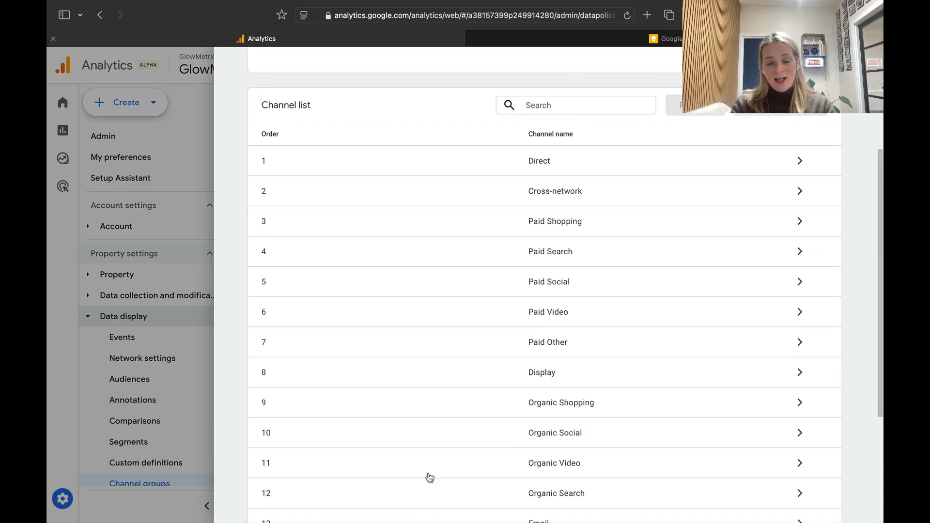
scroll(429, 477, "up", 3)
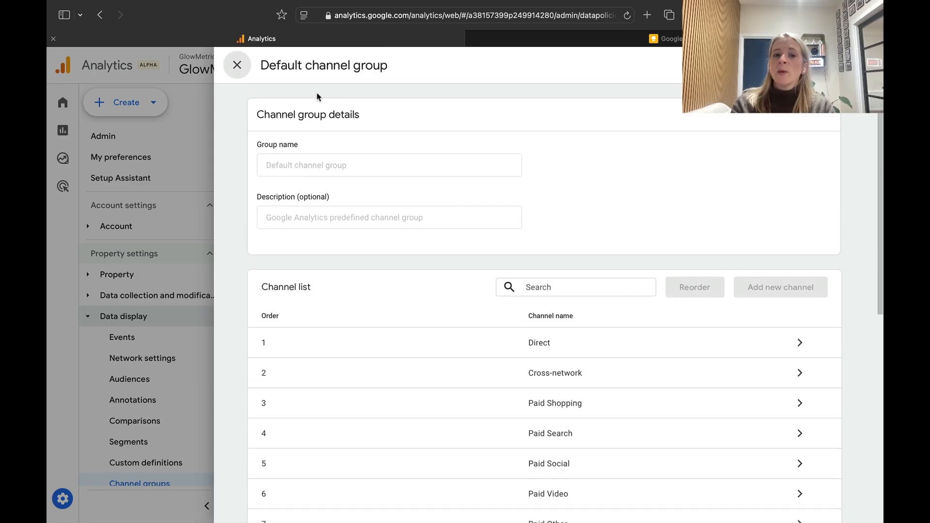
left_click(238, 66)
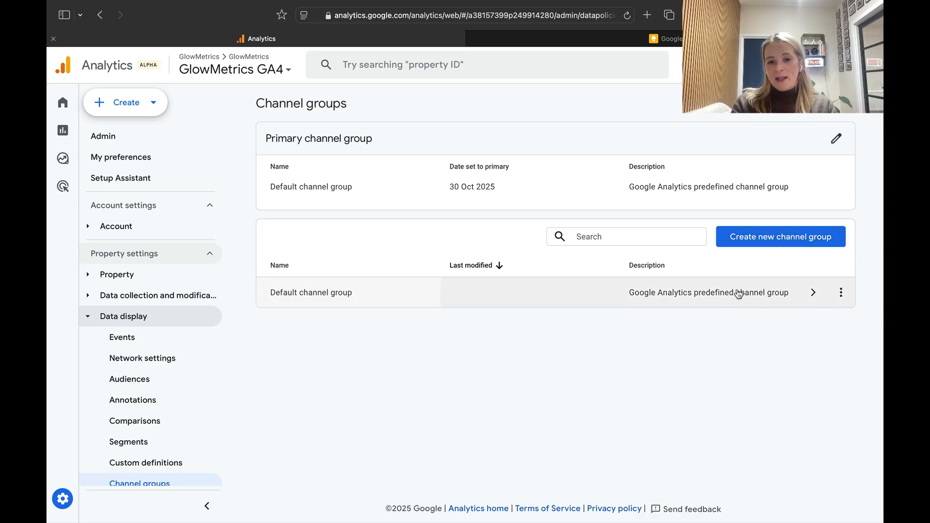
Start a new channel group and name it with the user's first name followed by "'s Channel Group".
left_click(759, 242)
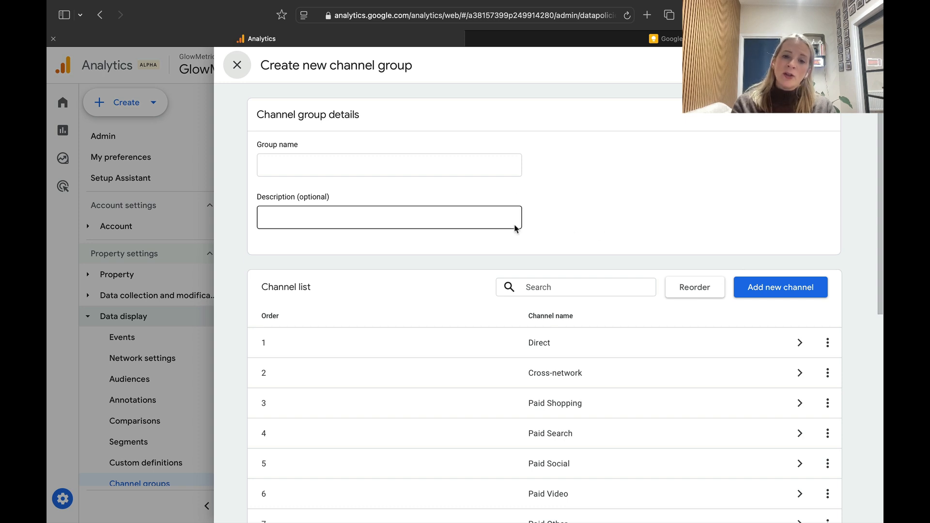
scroll(516, 229, "down", 5)
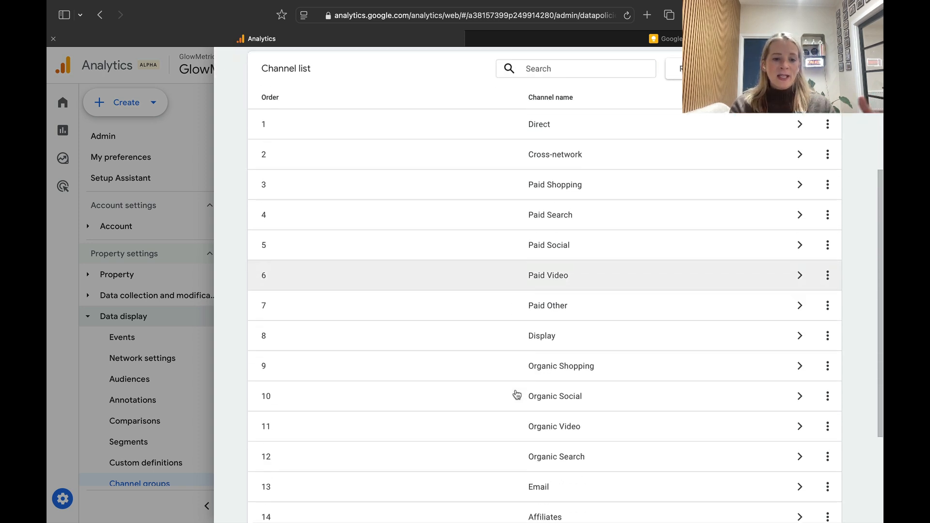
scroll(517, 394, "down", 3)
scroll(517, 395, "up", 3)
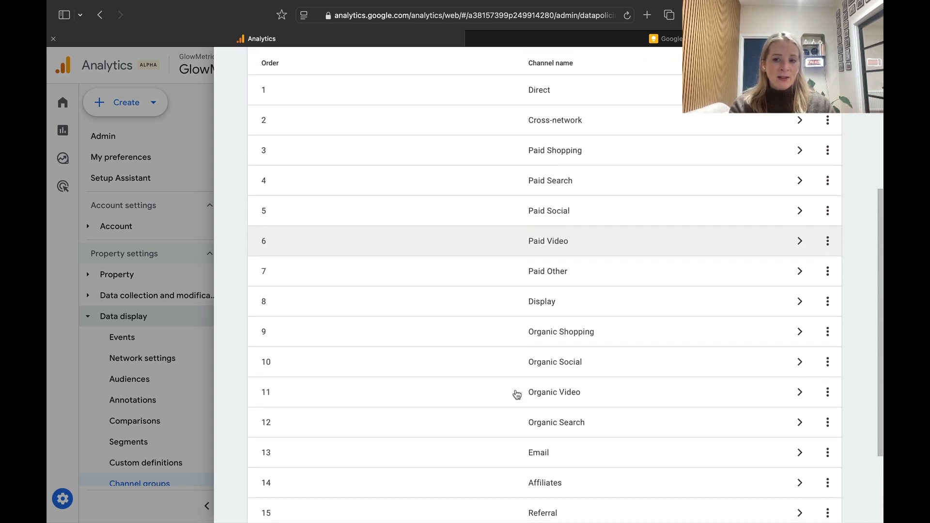
scroll(517, 395, "up", 5)
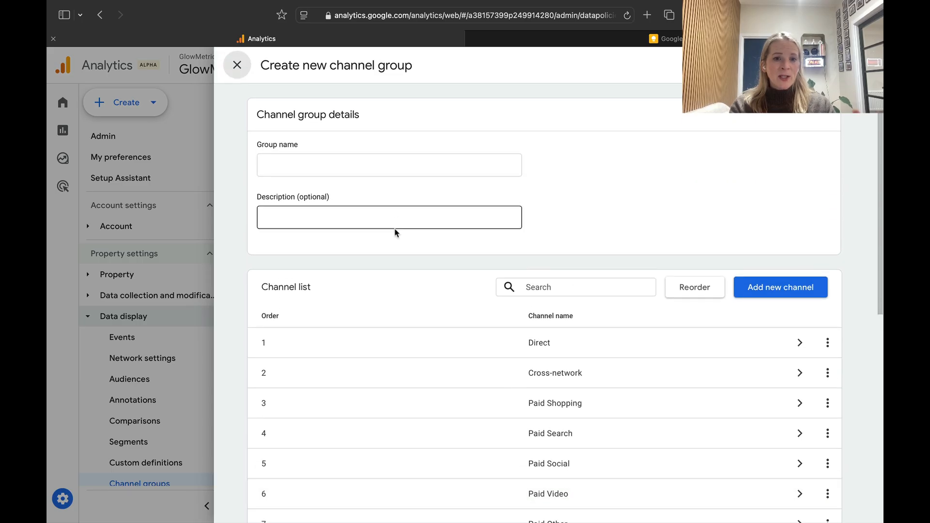
left_click(379, 166)
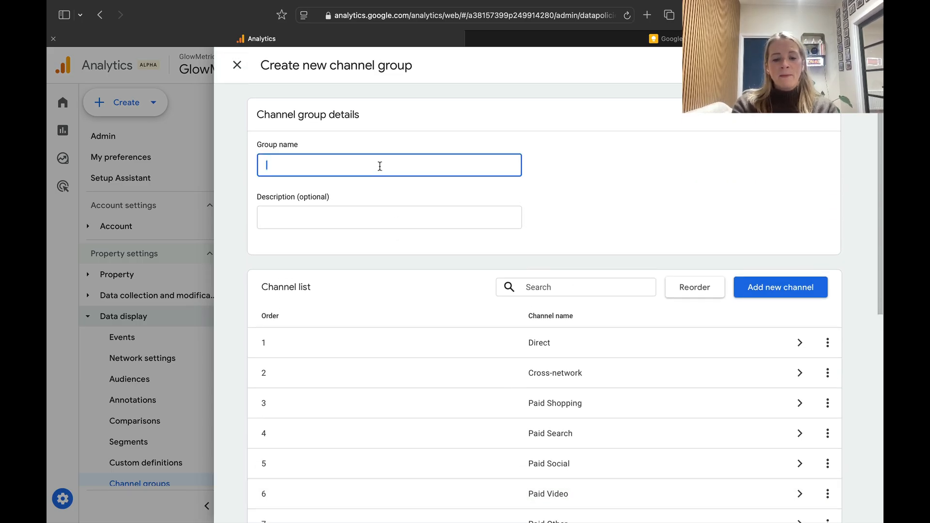
type("Joanne's")
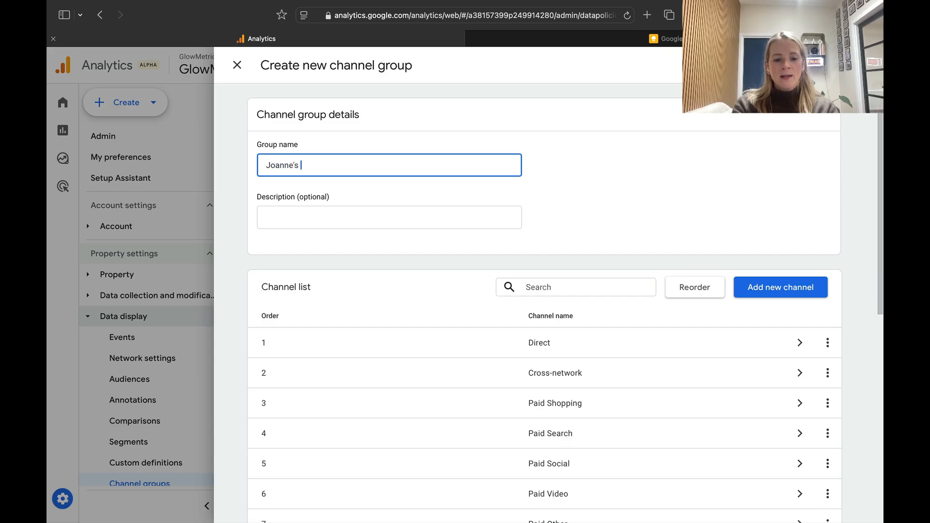
type(" C")
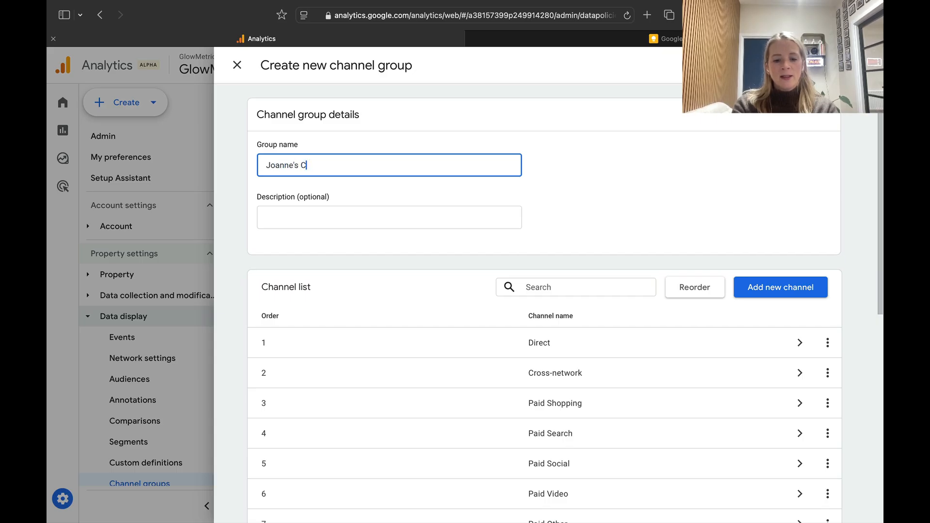
type("hannel Group")
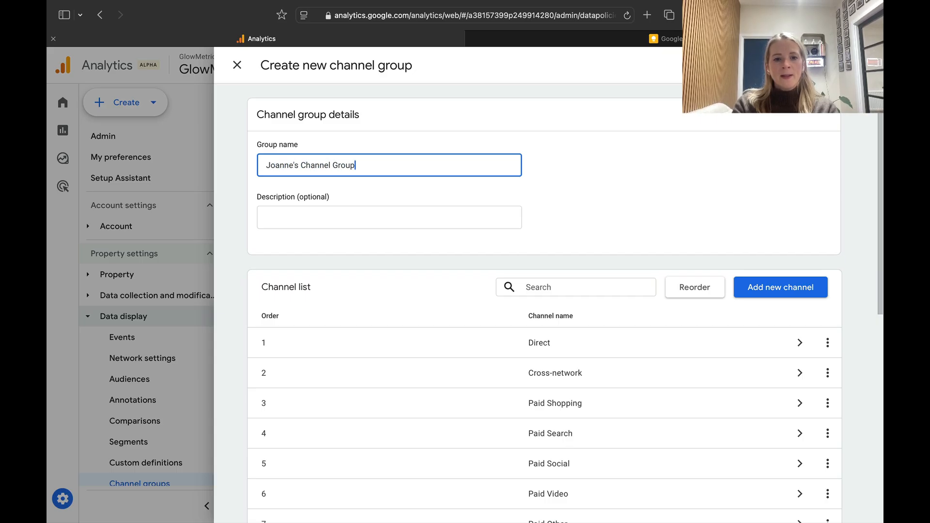
Enter "Contains Gen AI" as the channel group's description and return to the group name field.
left_click(332, 218)
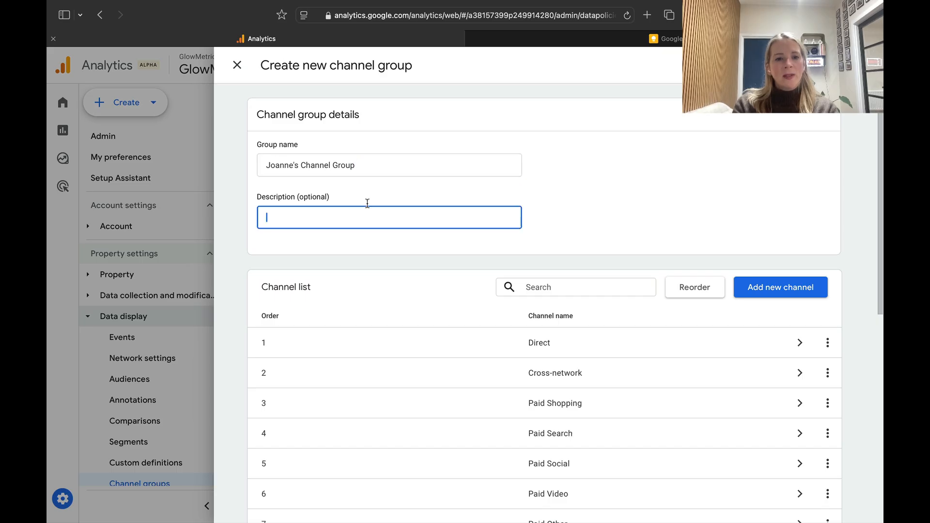
type("COntai")
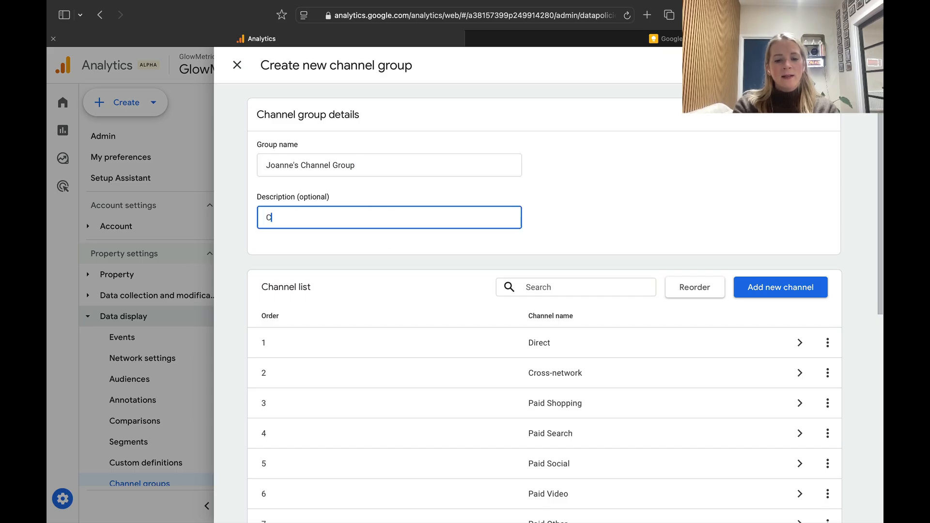
key("BackSpace")
key("BackSpace")
key("BackSpace")
key("BackSpace")
key("BackSpace")
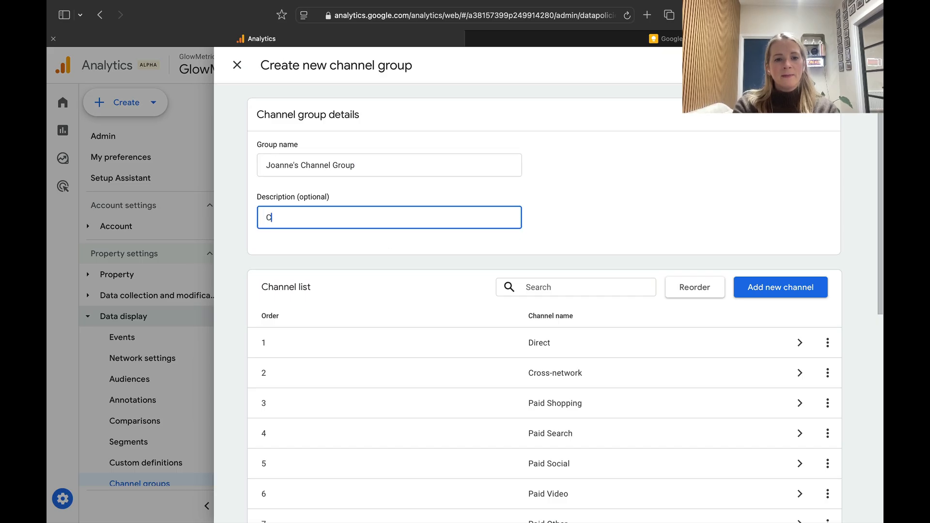
type("ontains G")
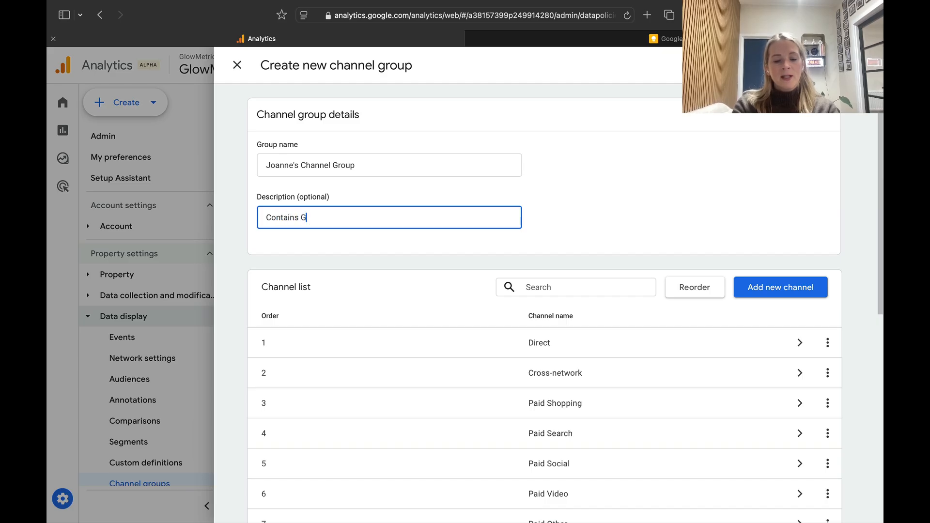
type("en AI")
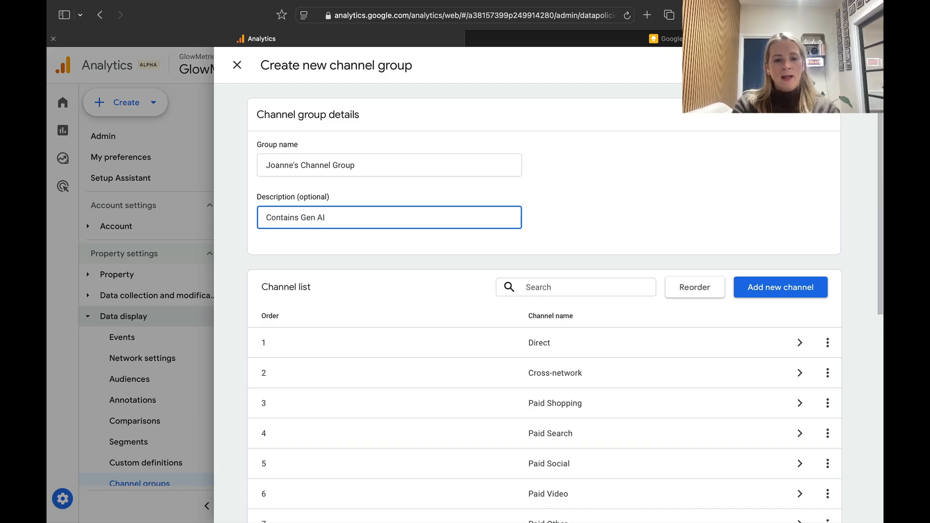
left_click(380, 163)
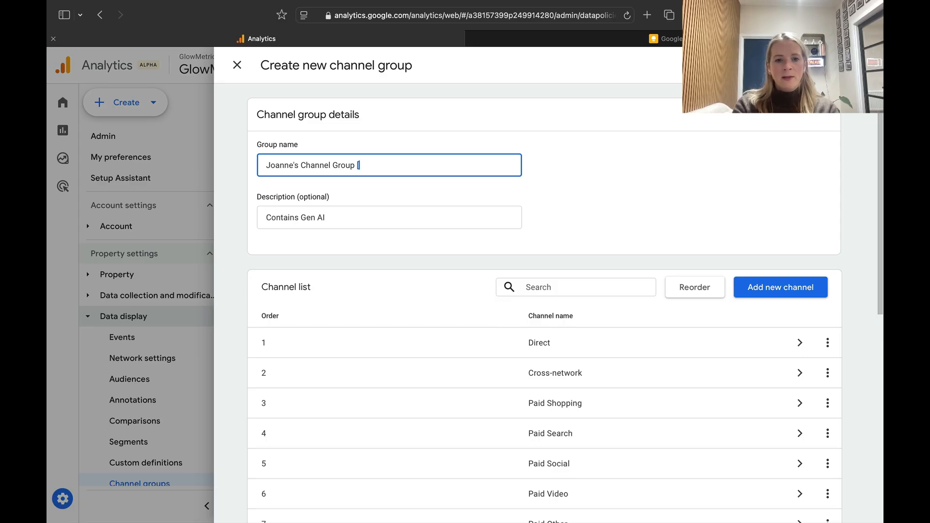
Append "[Gen AI]" to the end of the channel group name.
type("[")
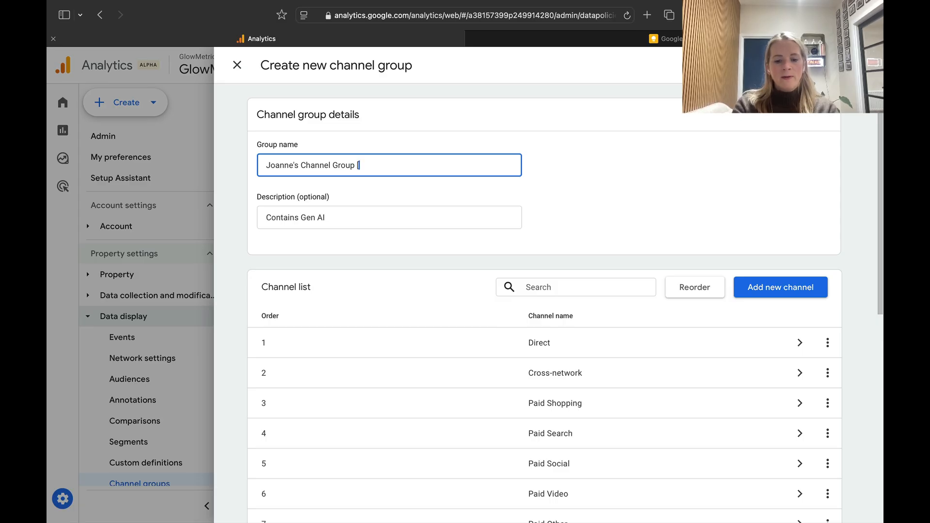
type("Gen AI")
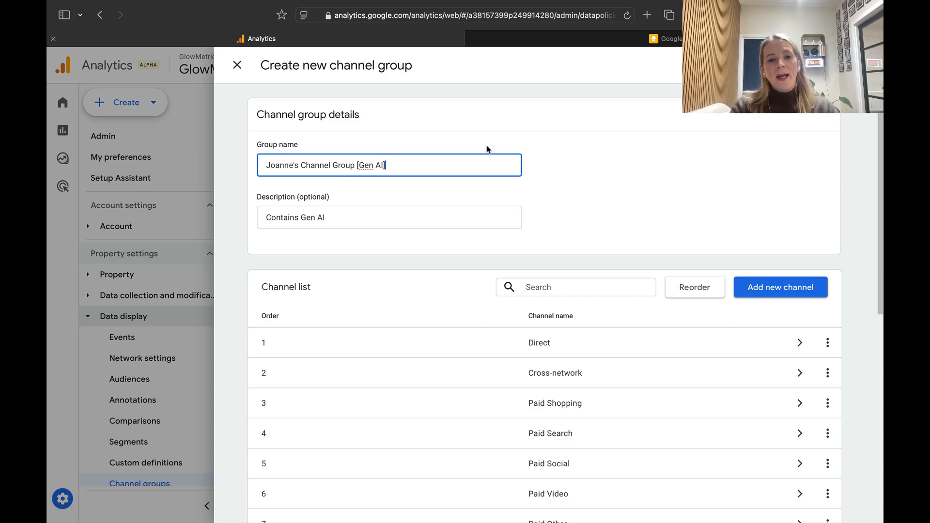
Add a new channel to the group and name it "Gen AI".
scroll(575, 240, "down", 1)
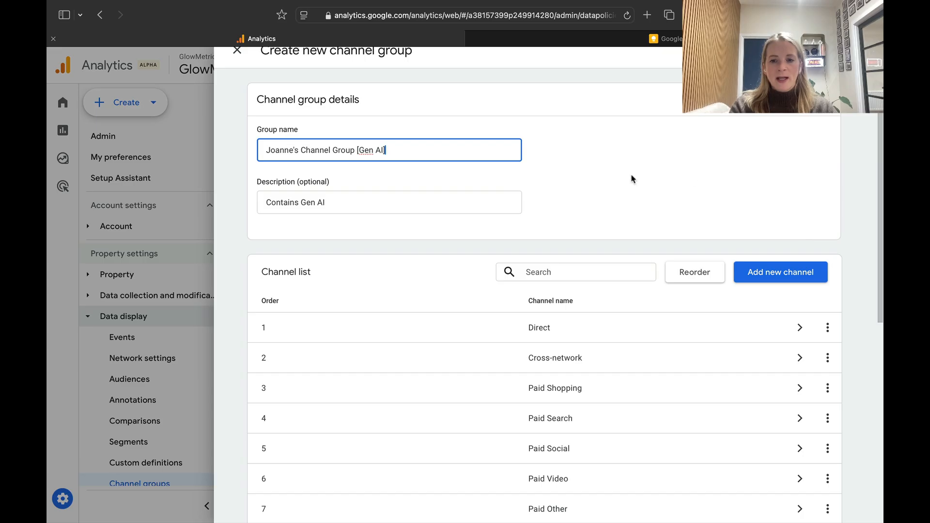
scroll(632, 179, "down", 2)
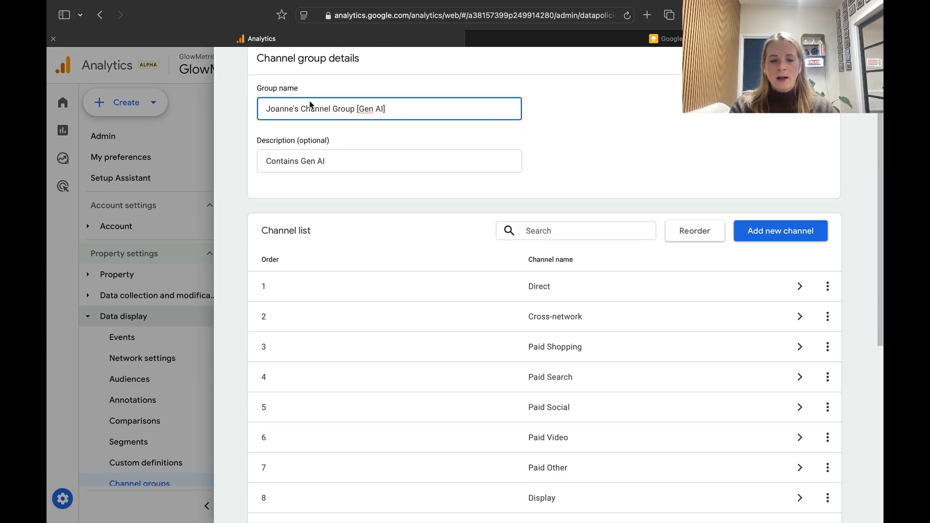
scroll(667, 209, "down", 3)
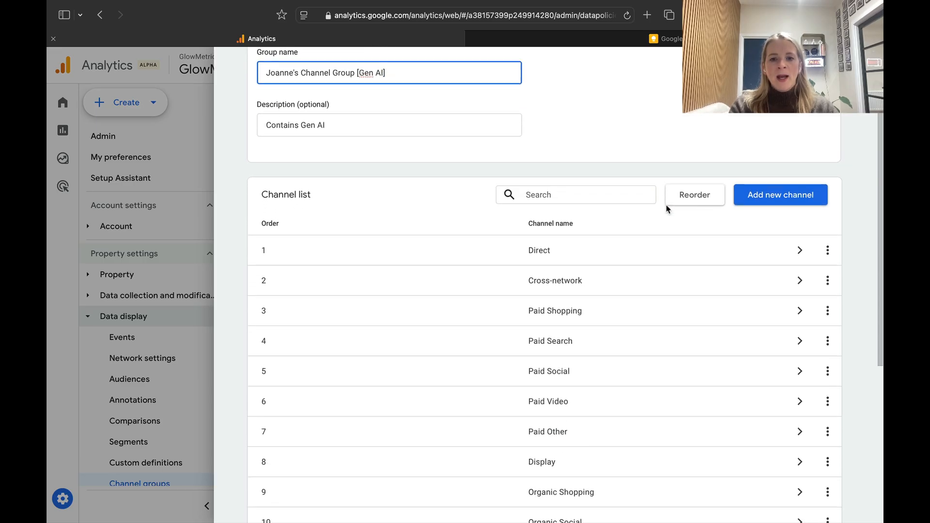
scroll(594, 251, "down", 5)
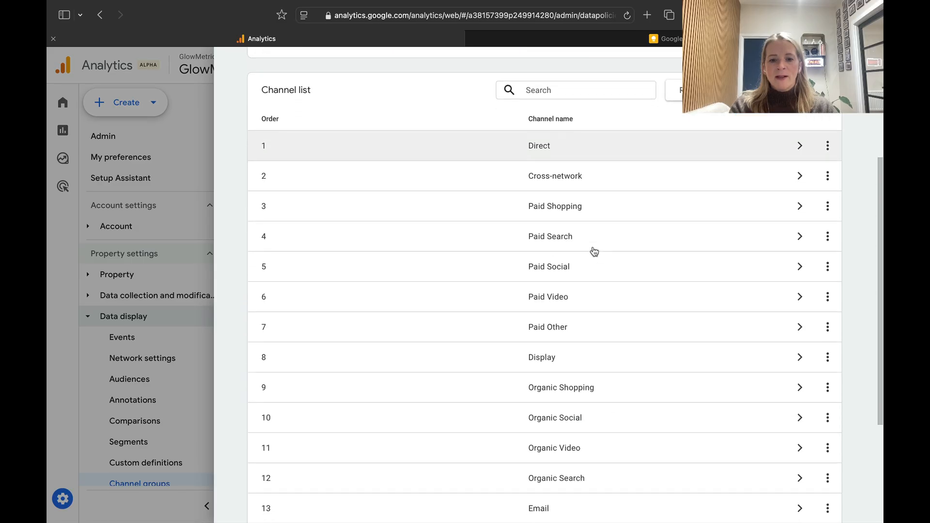
scroll(591, 248, "up", 5)
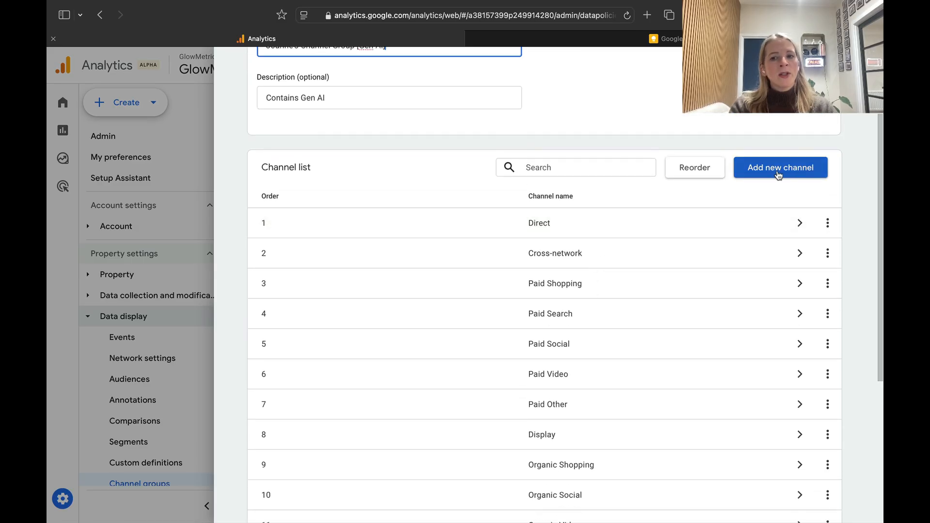
left_click(782, 170)
left_click(486, 176)
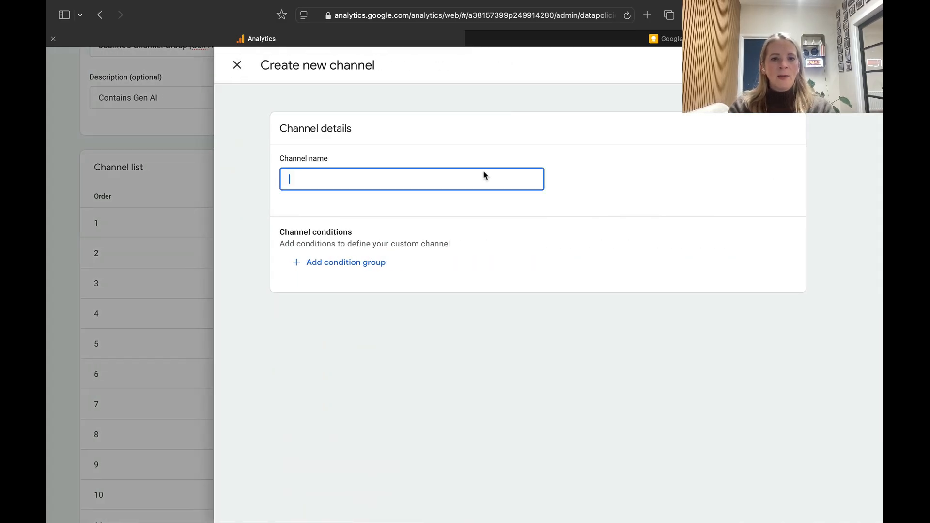
type("Gen AI")
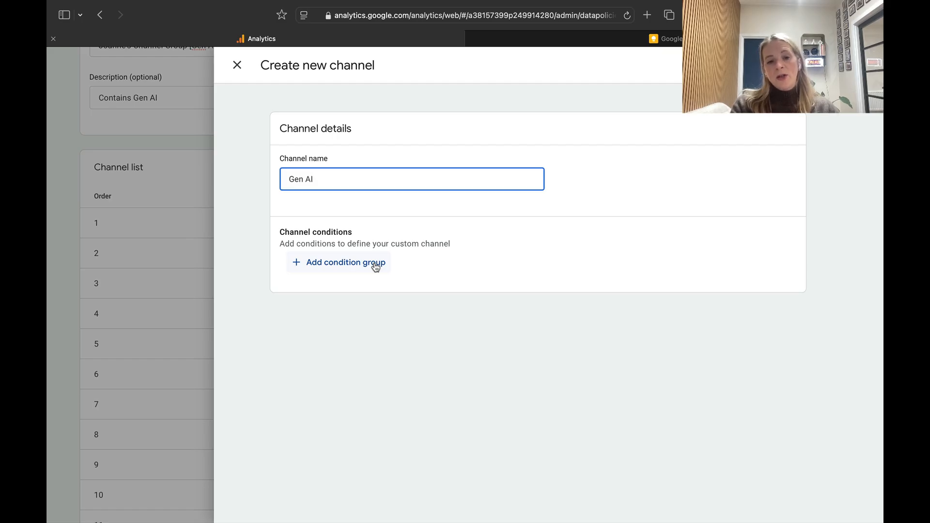
Add a condition group to the Gen AI channel and choose Source as its condition dimension.
left_click(347, 262)
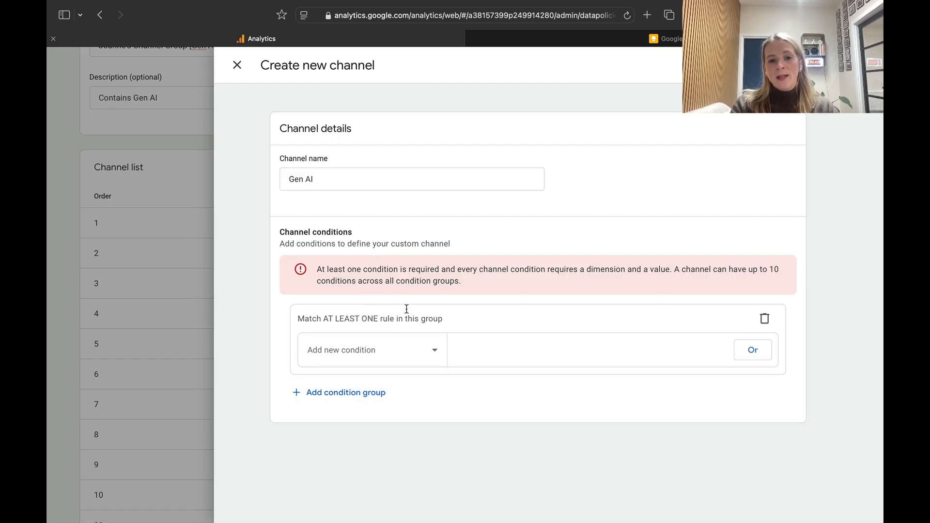
left_click(379, 350)
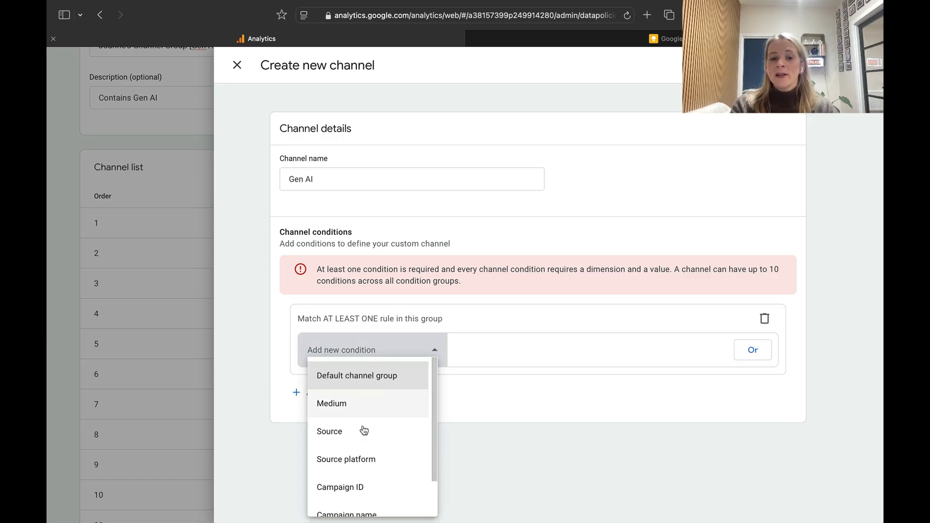
scroll(364, 429, "down", 1)
scroll(365, 431, "up", 2)
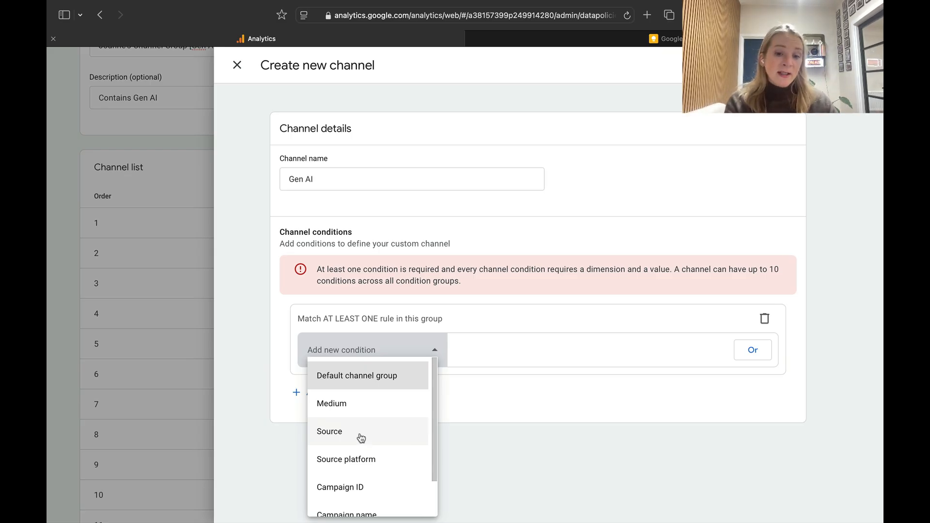
scroll(363, 436, "down", 2)
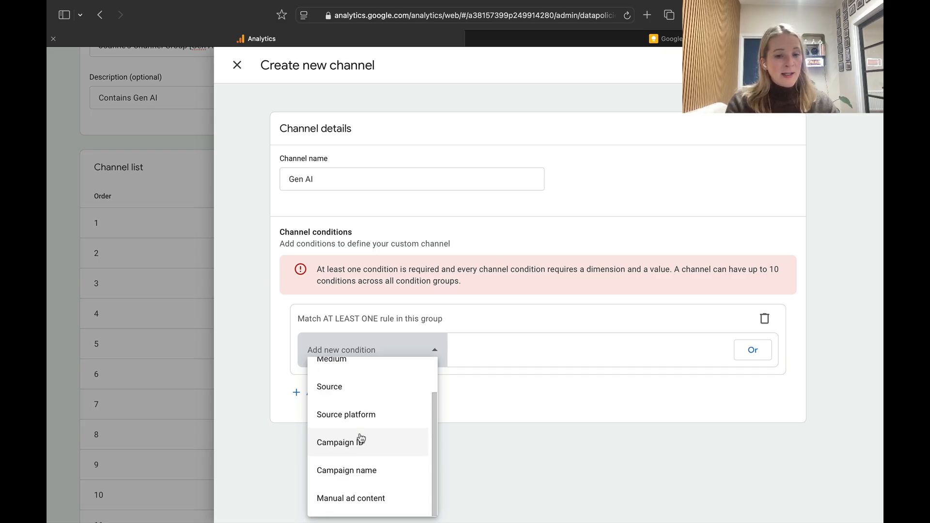
scroll(361, 438, "up", 1)
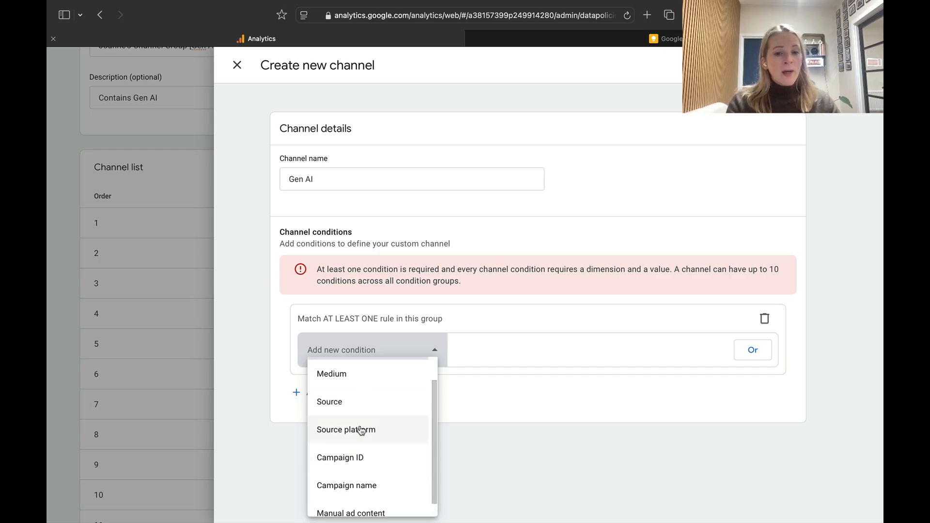
left_click(361, 402)
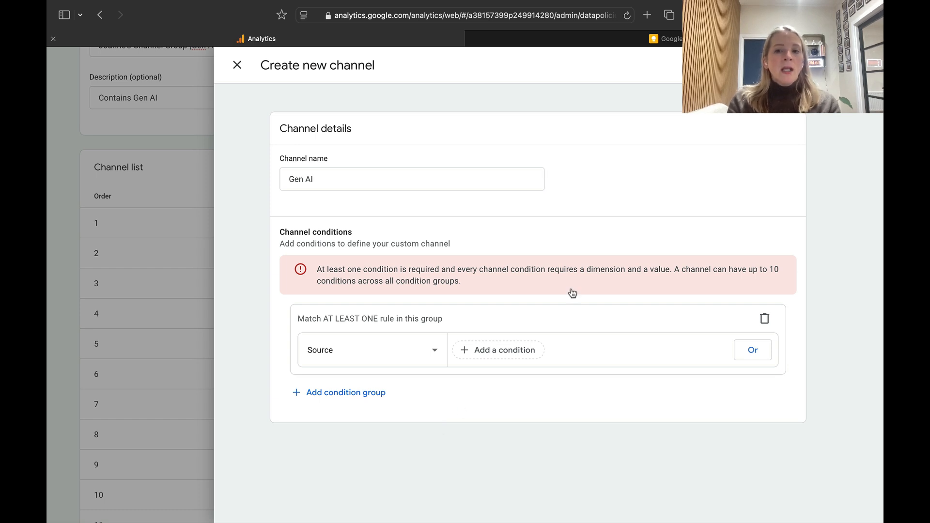
Switch to the Google Keep note and copy its pipe-separated list of Gen AI sources, from chatgpt.com to copy.ai.
left_click(672, 38)
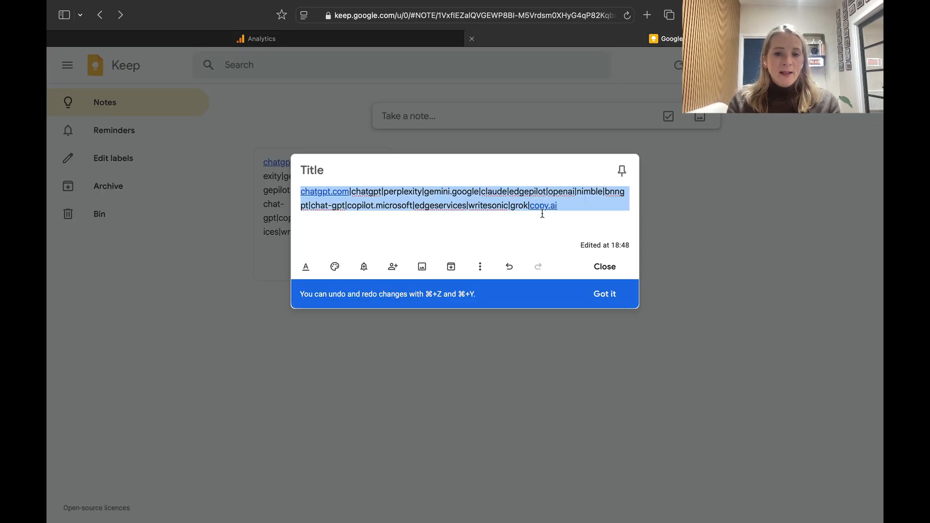
left_click(574, 204)
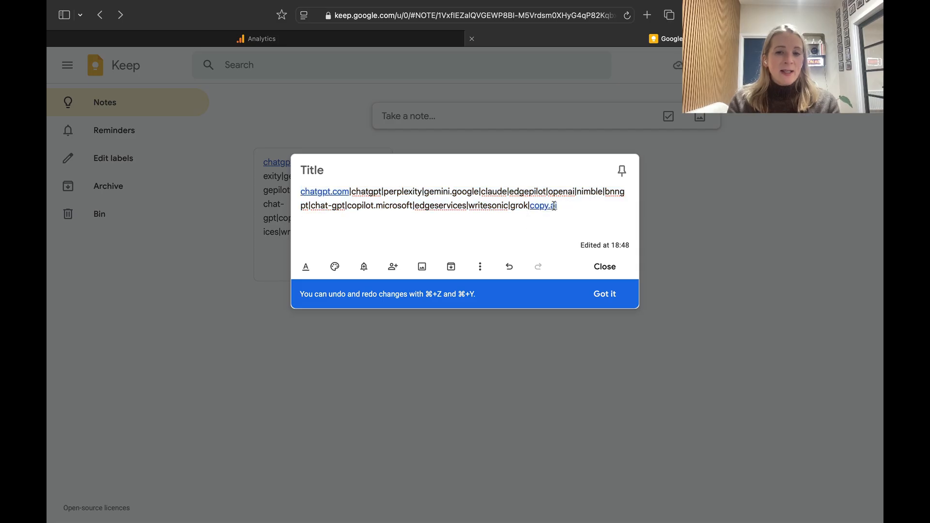
left_click_drag(554, 206, 302, 189)
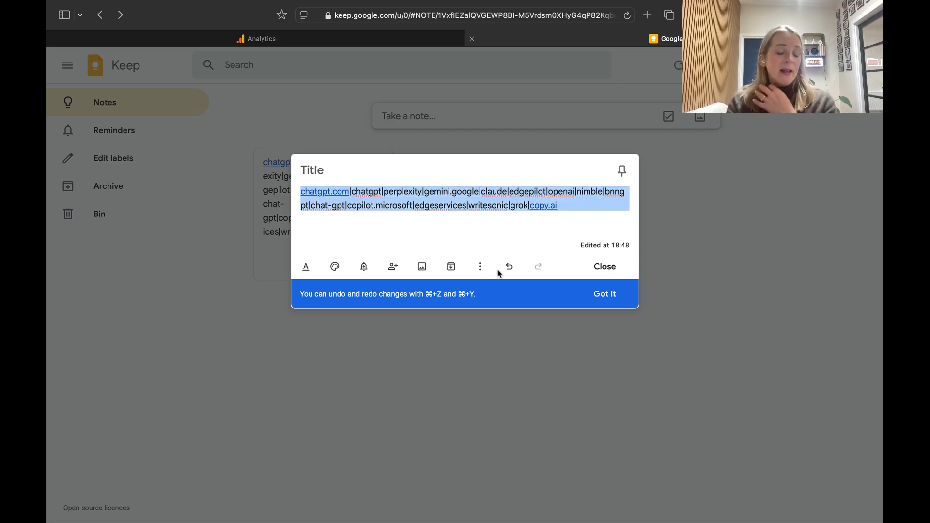
left_click(472, 231)
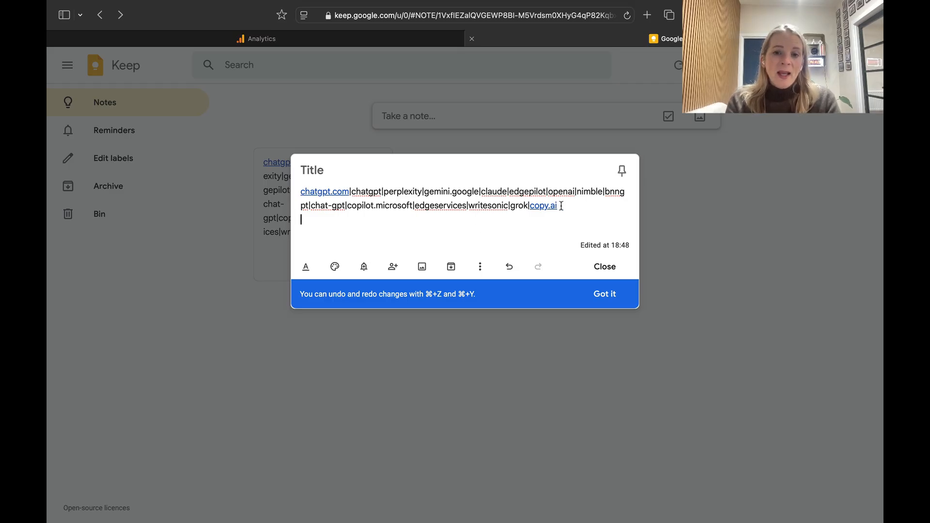
left_click_drag(561, 205, 330, 167)
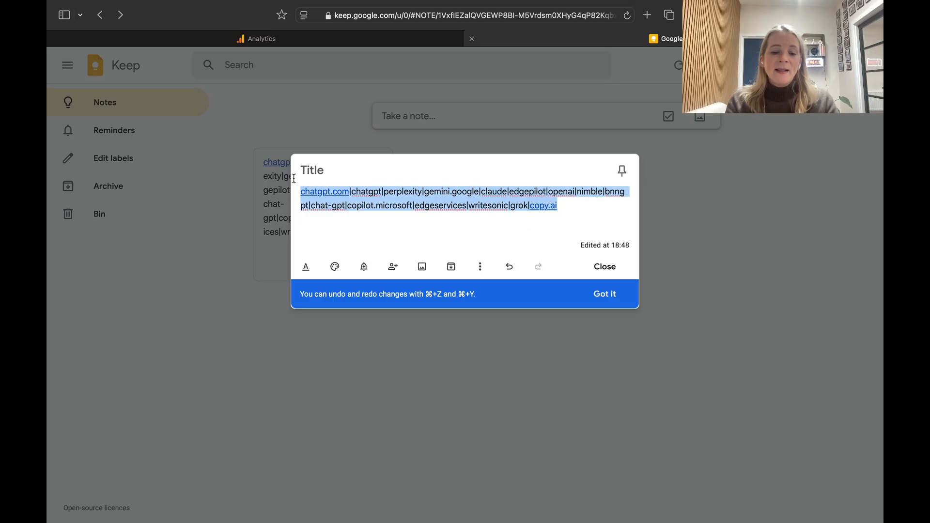
left_click(444, 243)
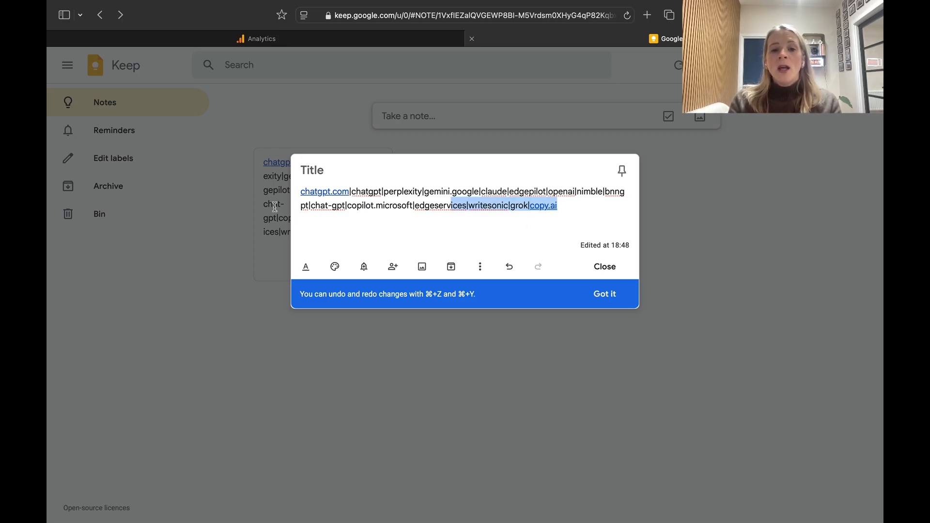
left_click_drag(562, 212, 251, 191)
left_click(385, 48)
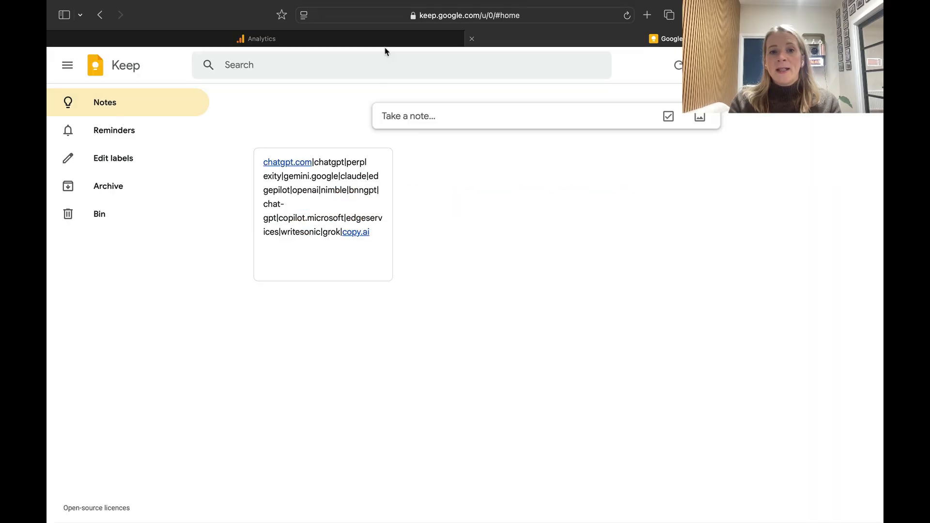
Back in Analytics, set the Source condition to partially match the pasted Gen AI sources regex and apply it.
left_click(379, 37)
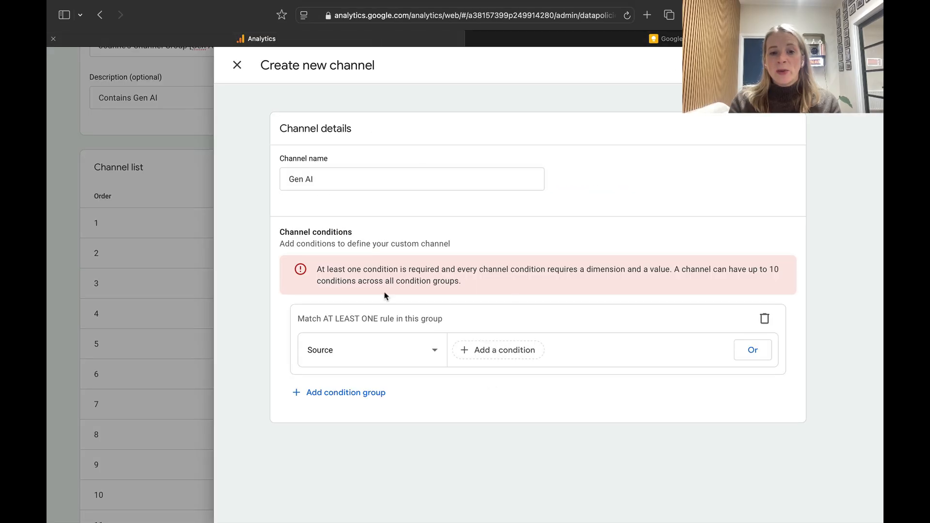
left_click(496, 351)
left_click(515, 385)
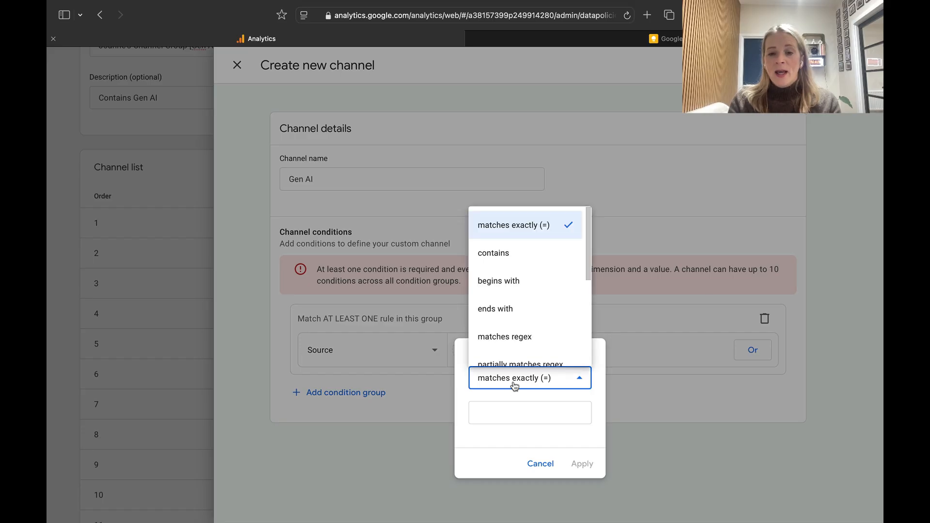
scroll(516, 345, "down", 1)
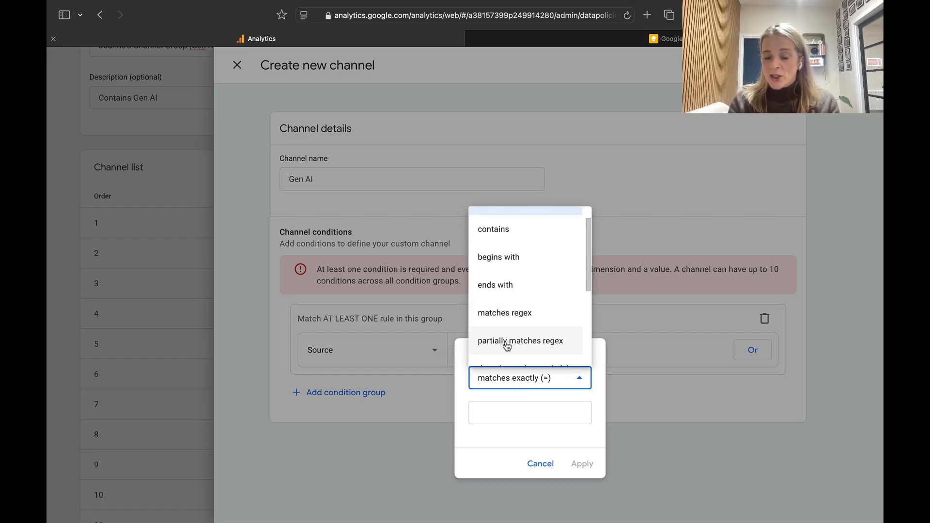
left_click(506, 345)
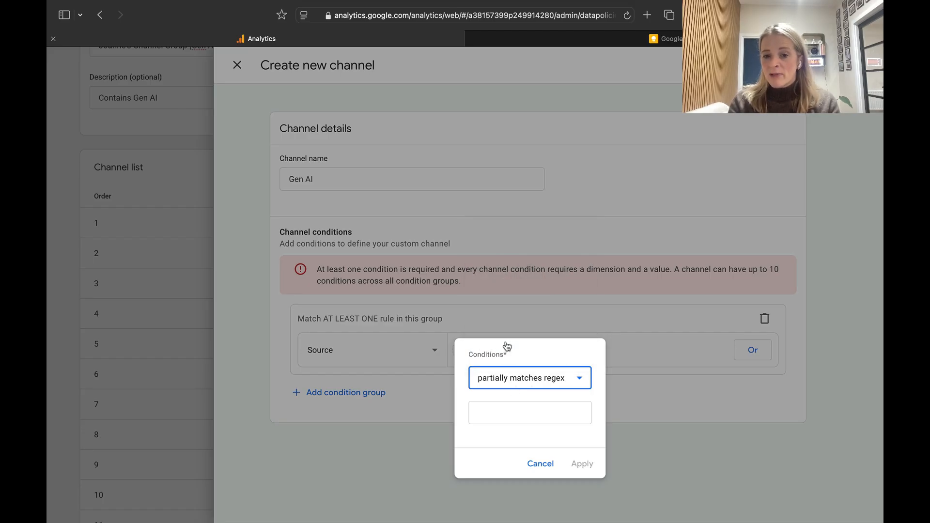
left_click(504, 414)
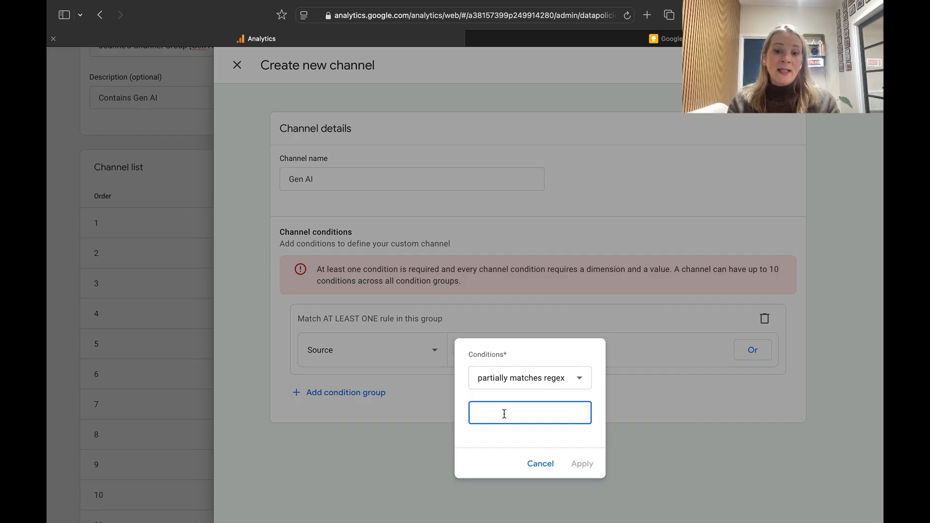
key("super+v")
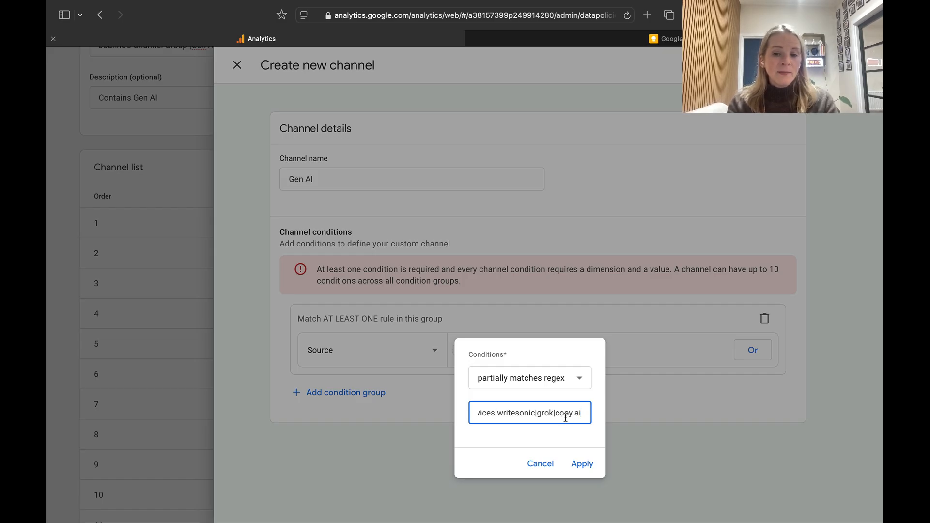
left_click(582, 464)
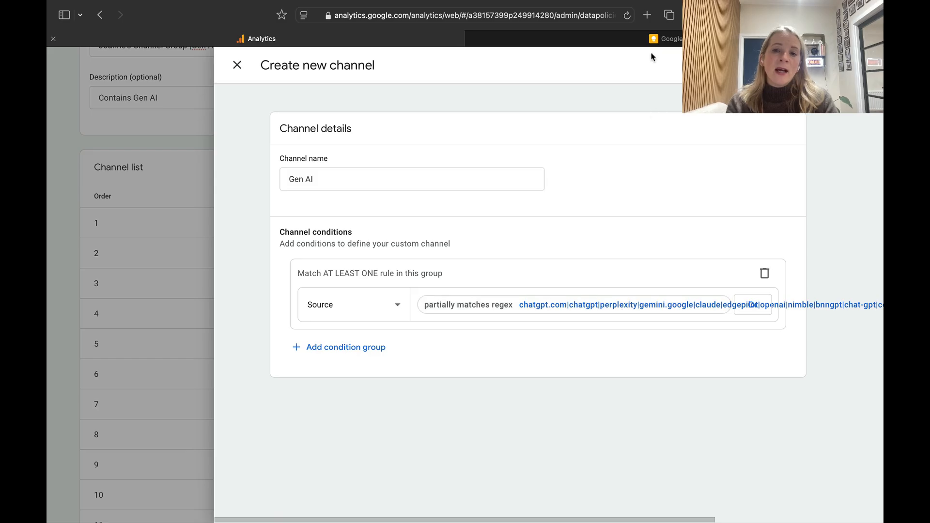
Reopen the Keep note to examine the end of the source list, then return to the Analytics tab.
left_click(654, 39)
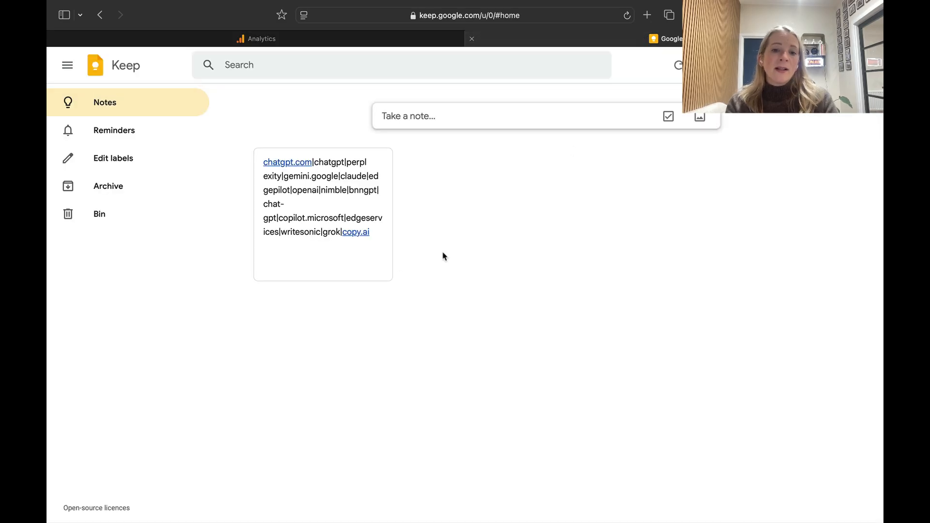
left_click(339, 175)
left_click(557, 244)
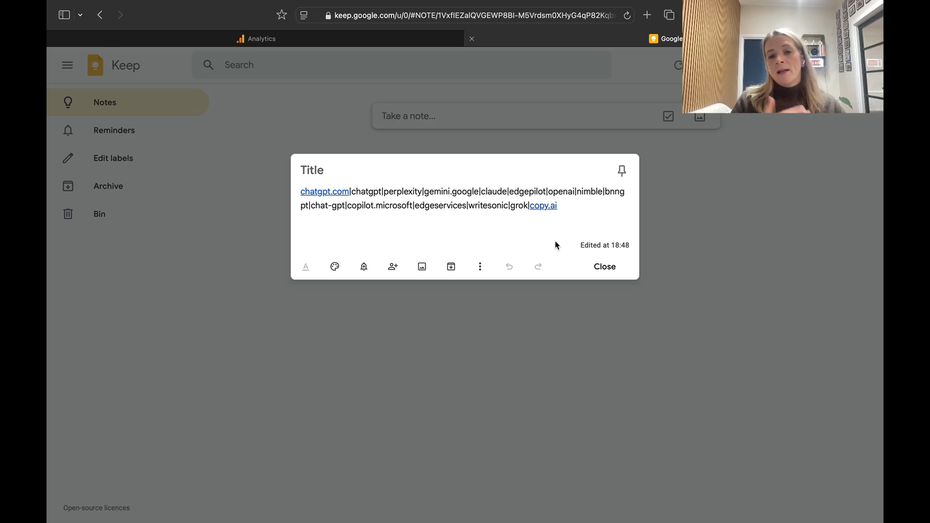
left_click(570, 205)
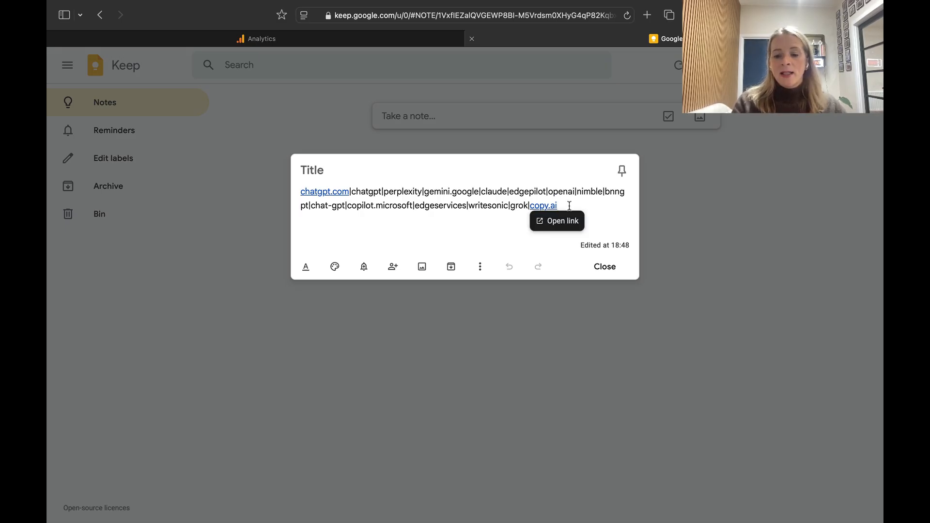
type("|")
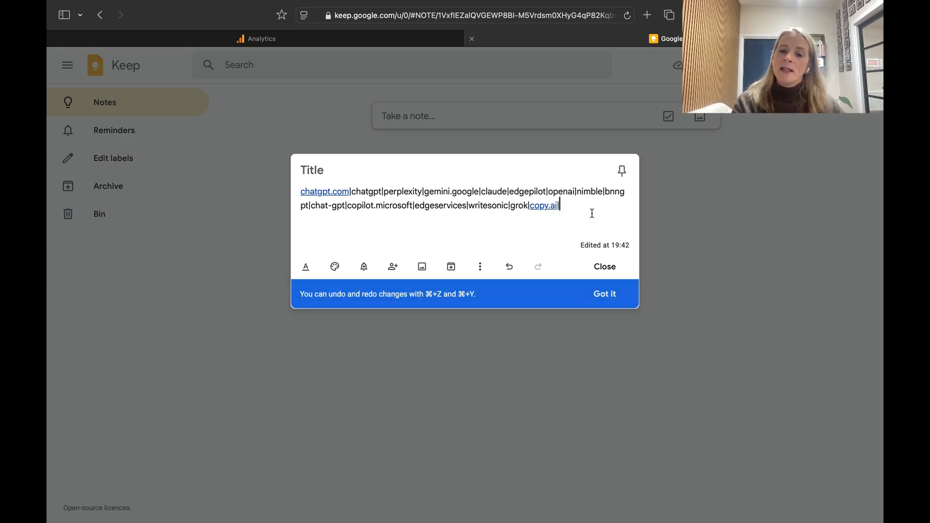
key("BackSpace")
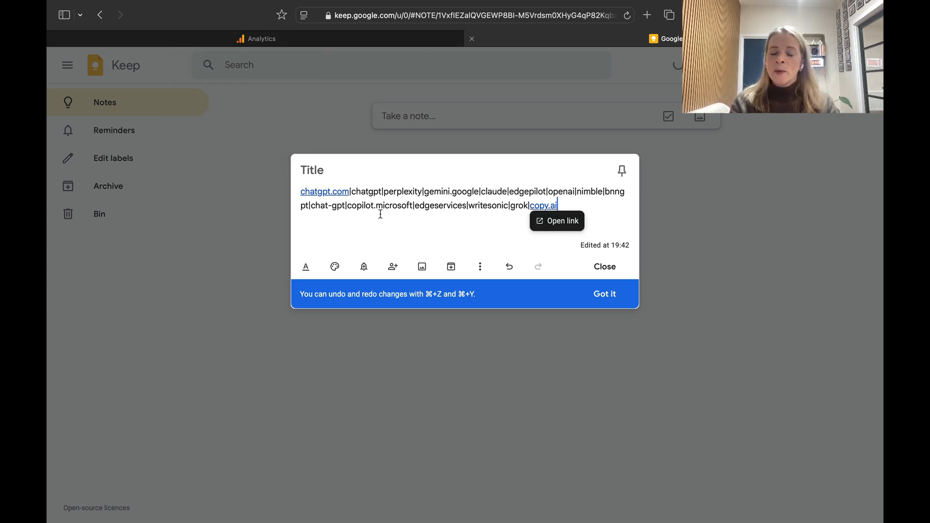
left_click(333, 39)
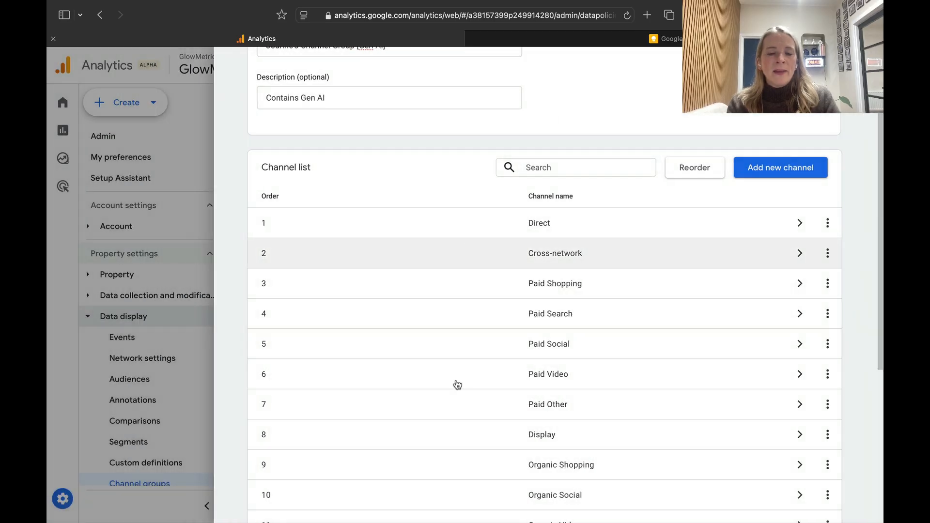
Reorder the channel list so Gen AI sits directly after Organic Search, above Email, and apply the new order.
scroll(450, 409, "down", 6)
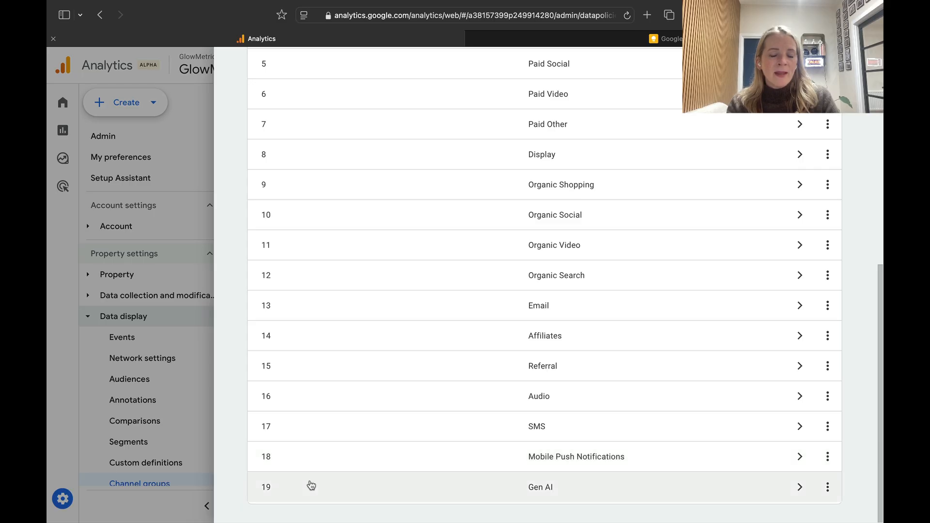
scroll(311, 485, "up", 5)
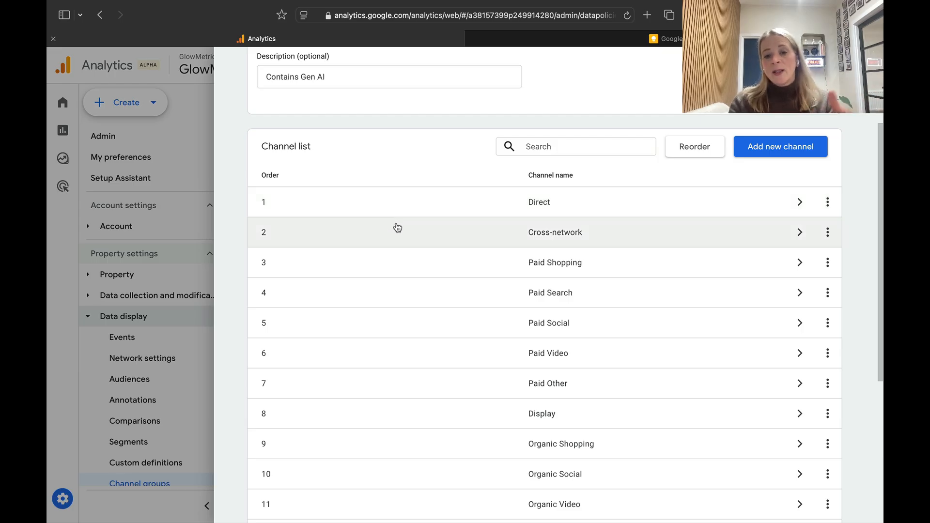
scroll(402, 347, "down", 1)
scroll(404, 349, "down", 2)
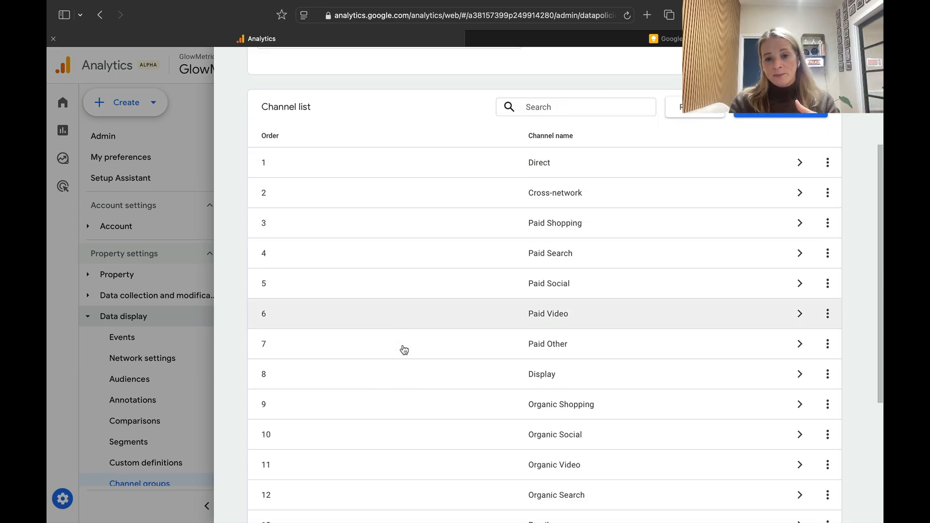
scroll(404, 349, "up", 2)
left_click(696, 149)
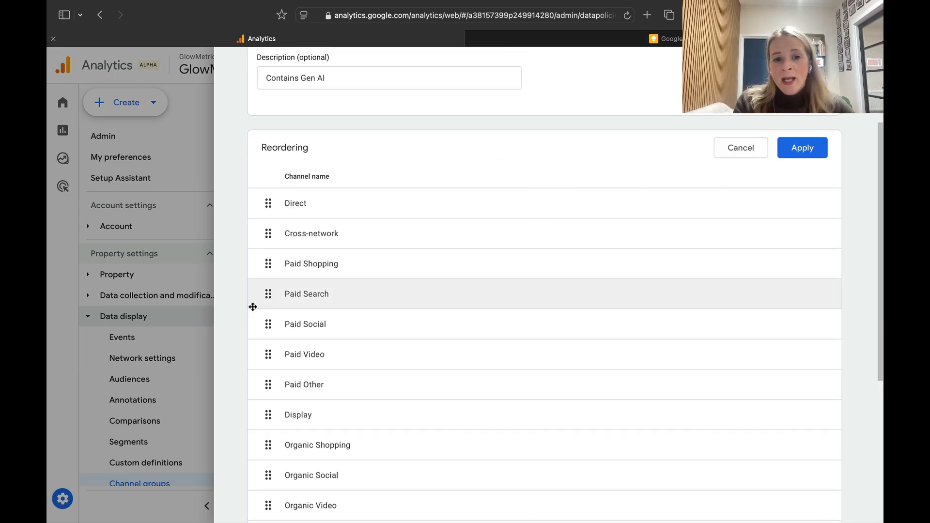
scroll(363, 379, "down", 5)
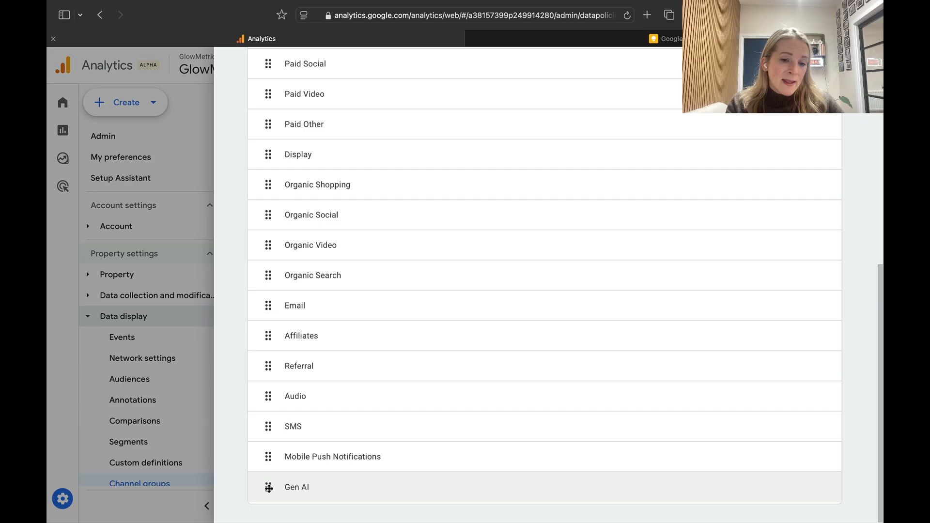
left_click_drag(269, 488, 272, 305)
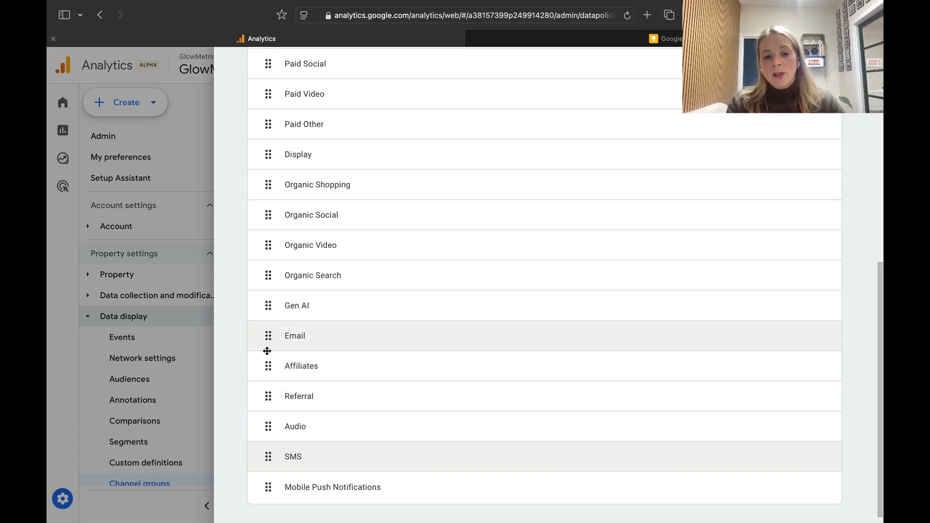
scroll(501, 344, "up", 5)
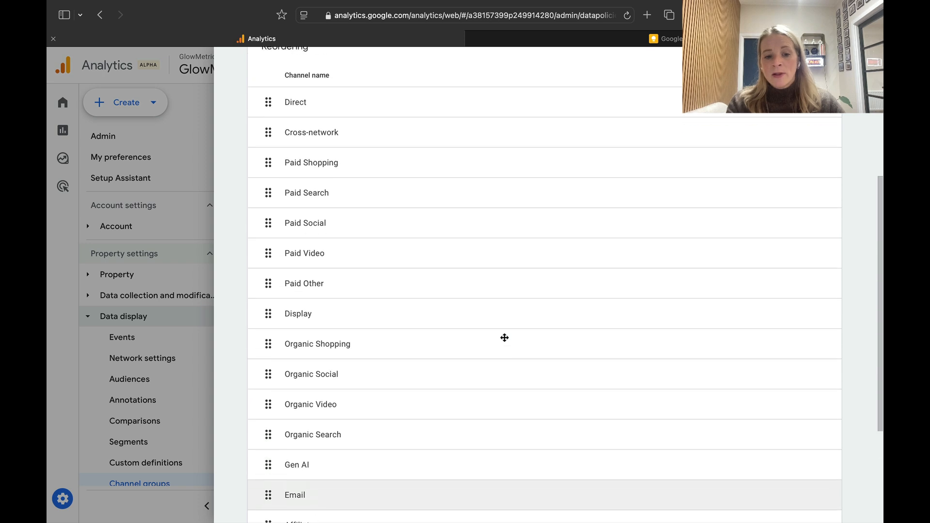
scroll(504, 337, "up", 2)
left_click(800, 161)
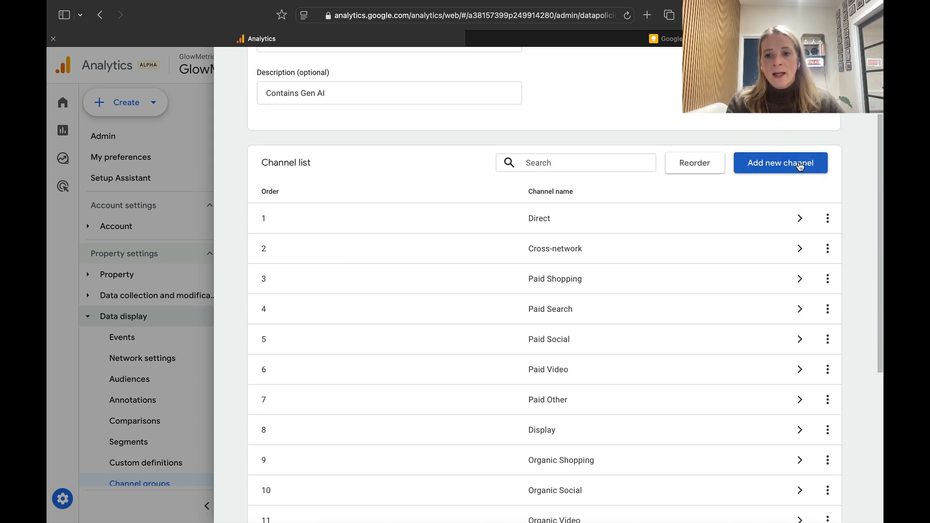
Save the new channel group.
scroll(356, 287, "down", 5)
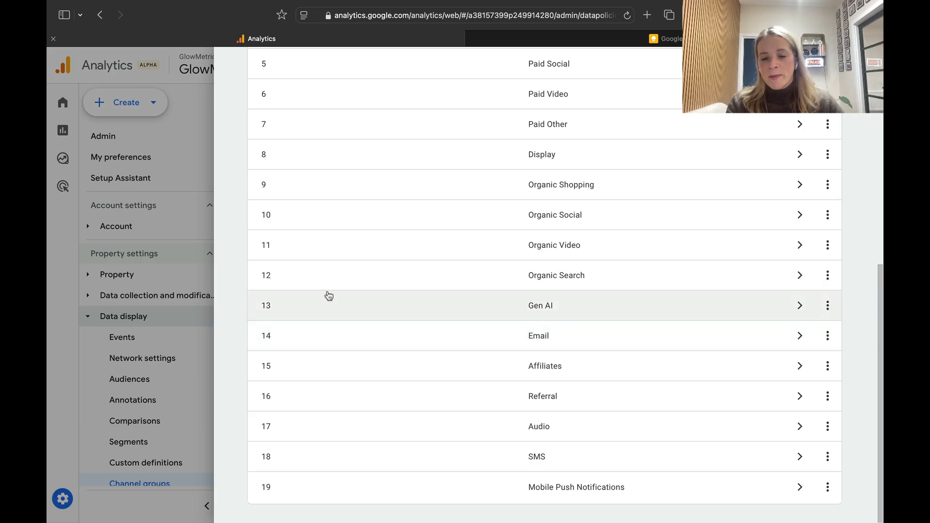
scroll(340, 304, "up", 10)
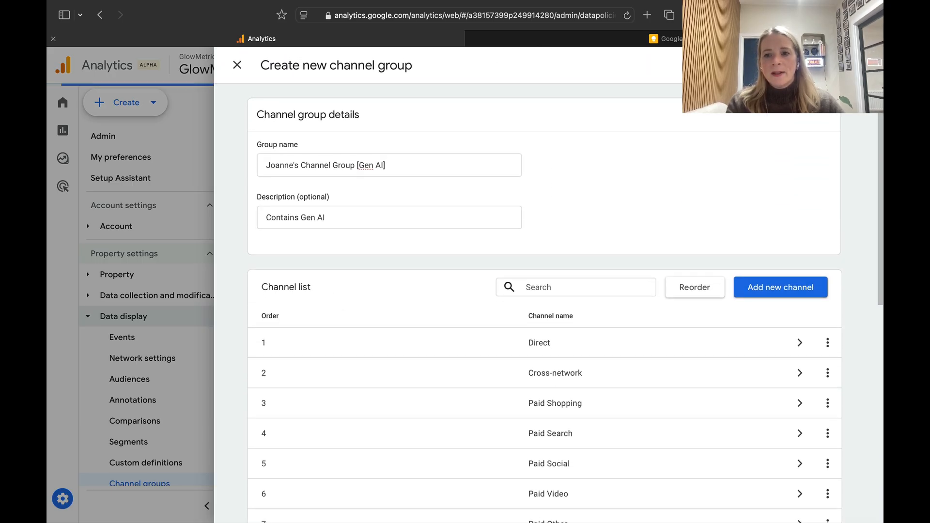
left_click(842, 65)
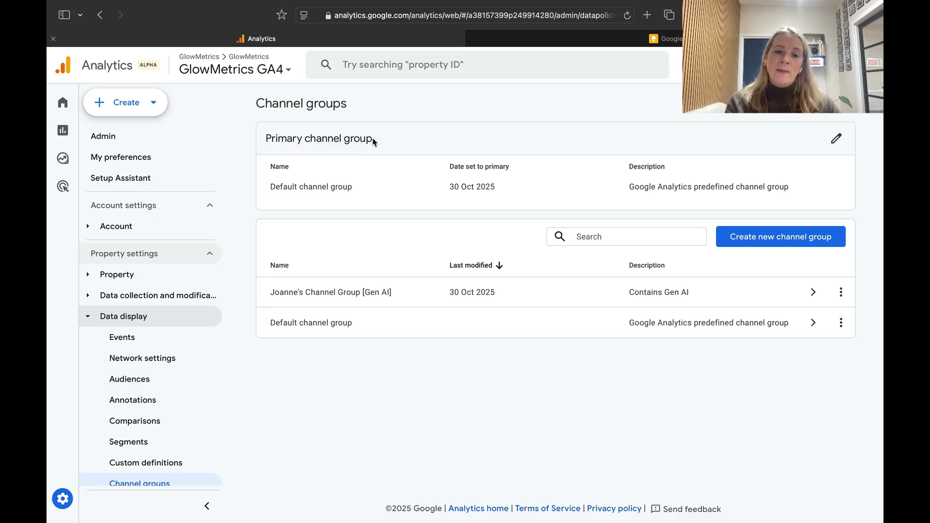
Make Joanne's Channel Group [Gen AI] the property's primary channel group.
left_click_drag(373, 141, 264, 137)
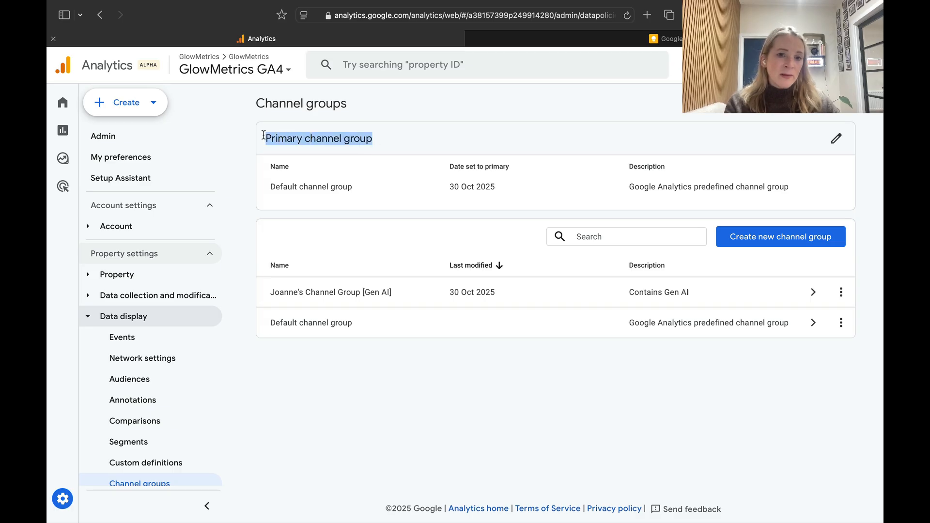
left_click(421, 122)
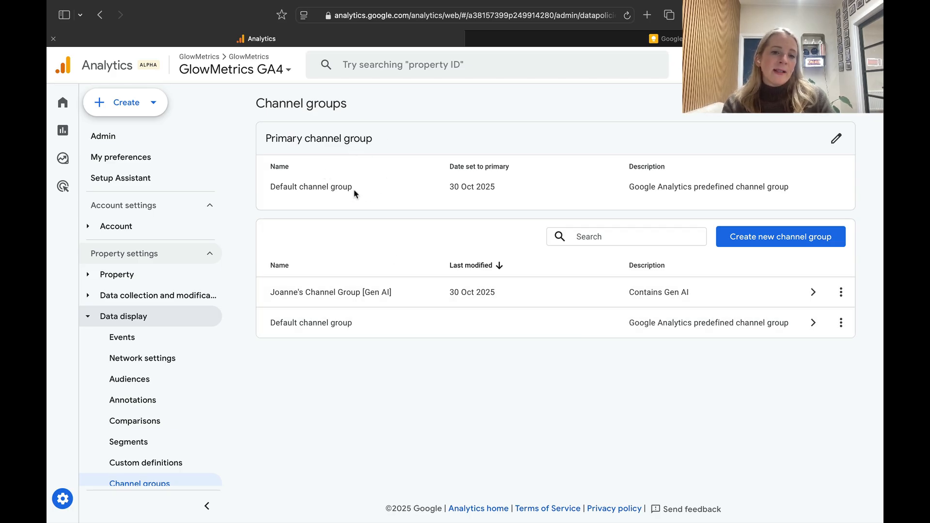
left_click_drag(359, 190, 272, 186)
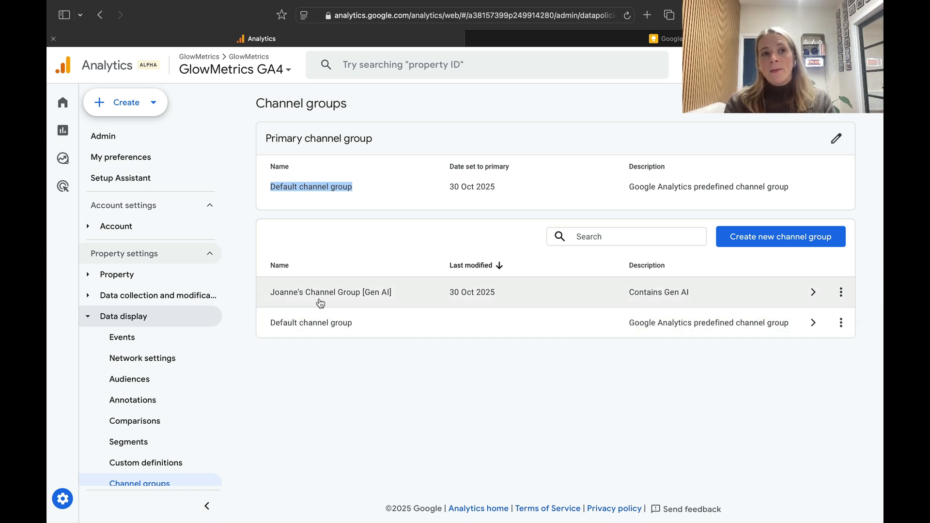
left_click(837, 139)
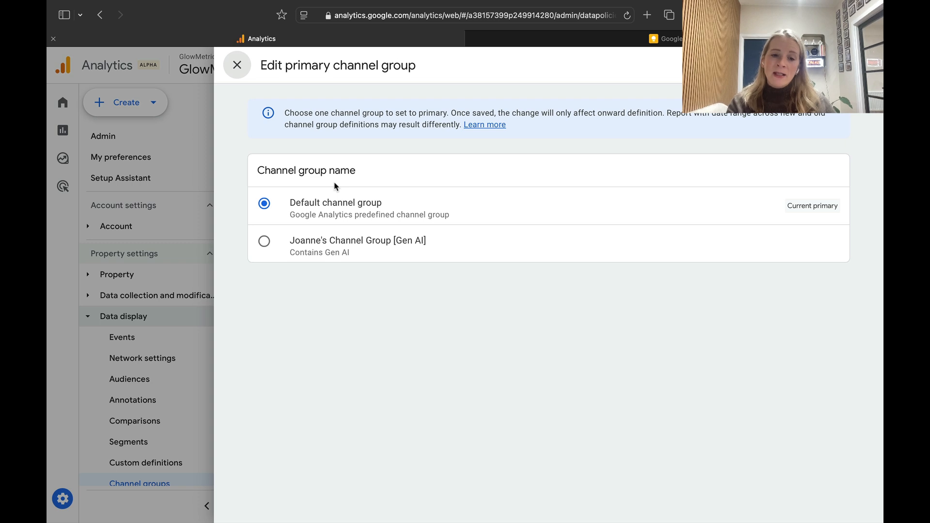
left_click(259, 242)
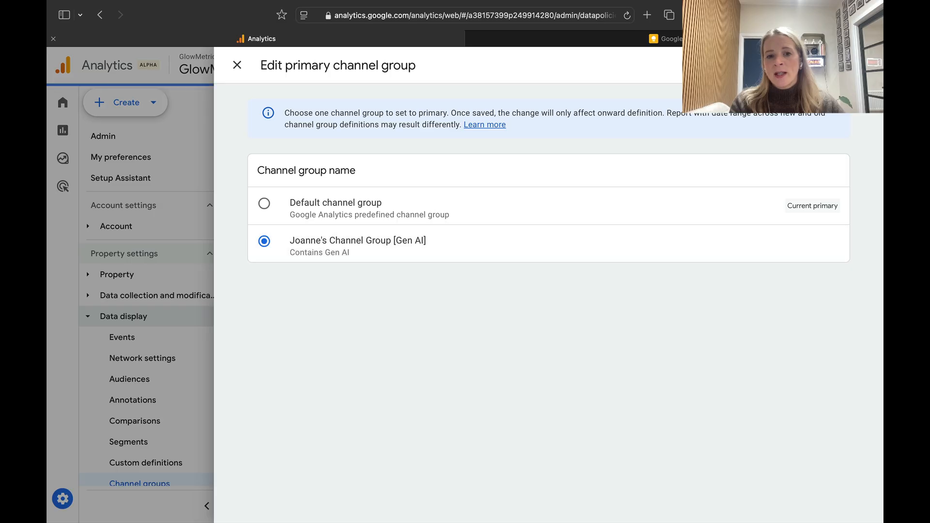
key("Escape")
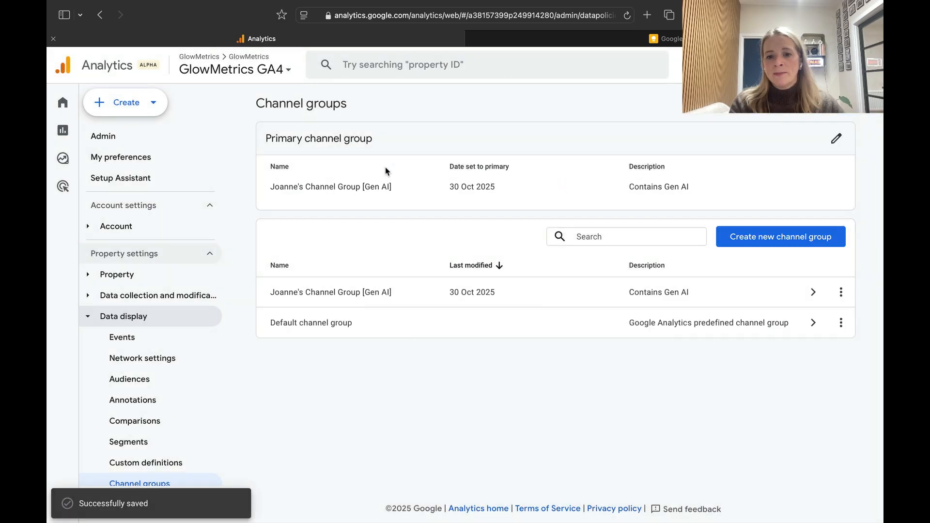
Open the User acquisition report and add First user source / medium as a secondary dimension to its table.
left_click(71, 140)
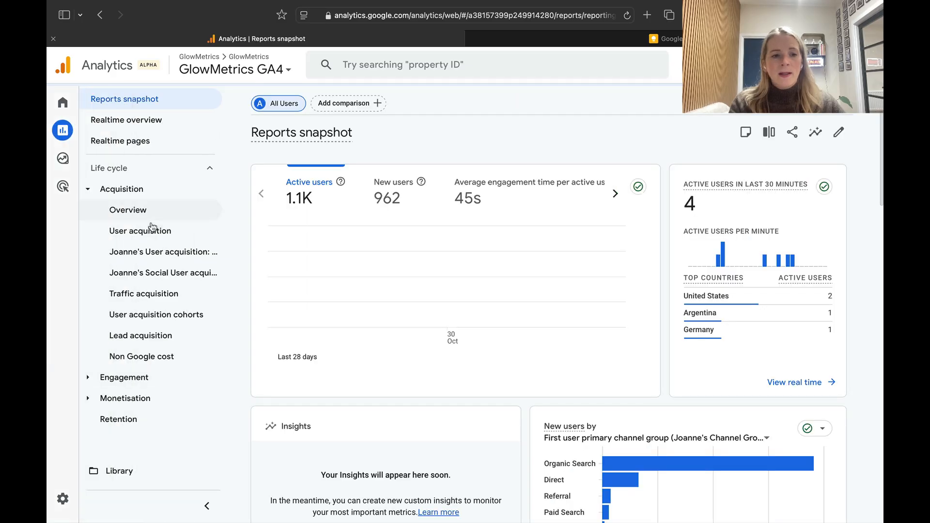
left_click(153, 229)
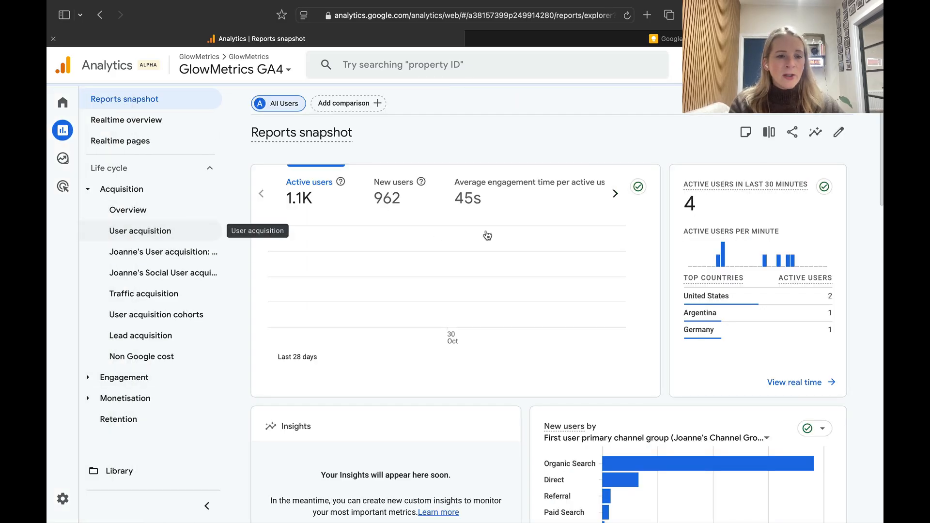
scroll(542, 310, "down", 5)
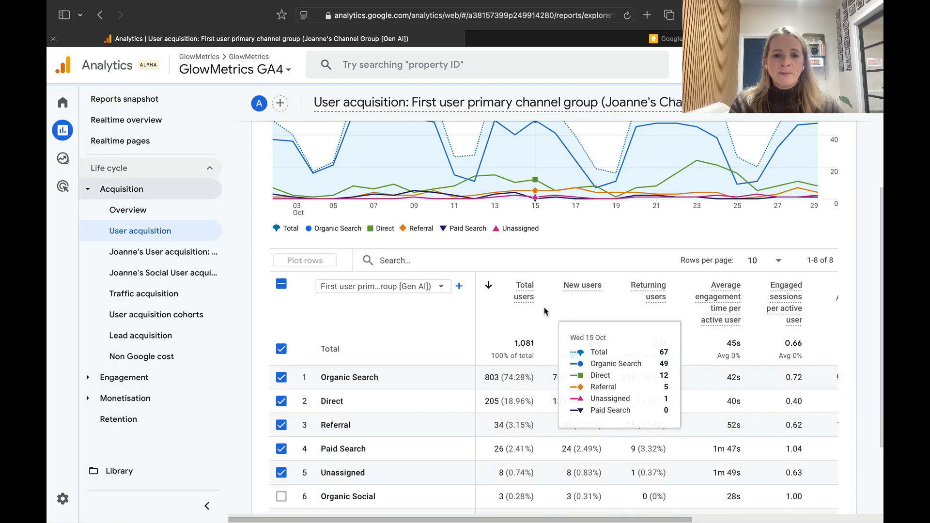
scroll(469, 308, "down", 3)
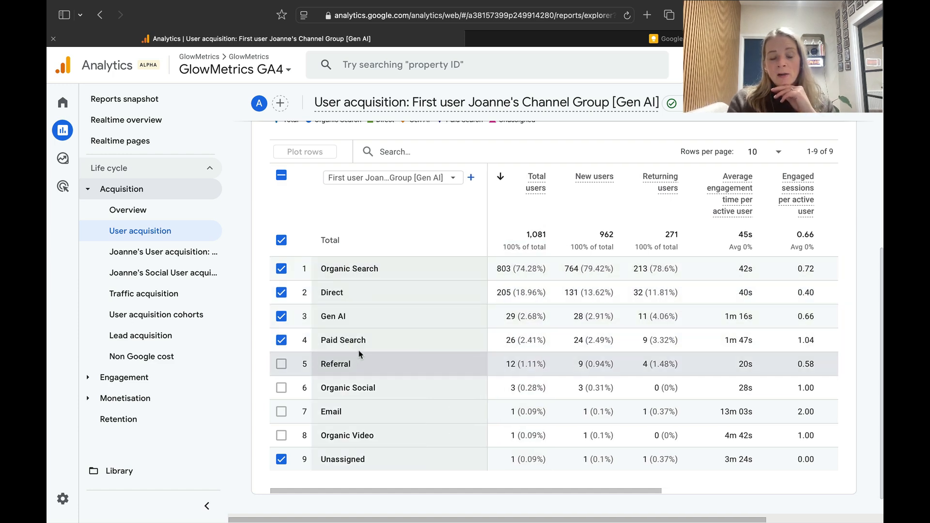
left_click(470, 179)
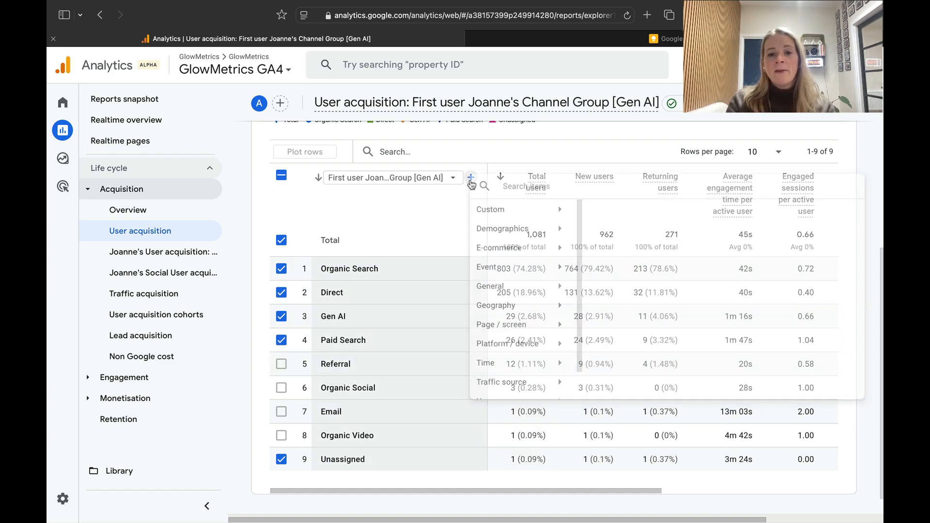
type("sour")
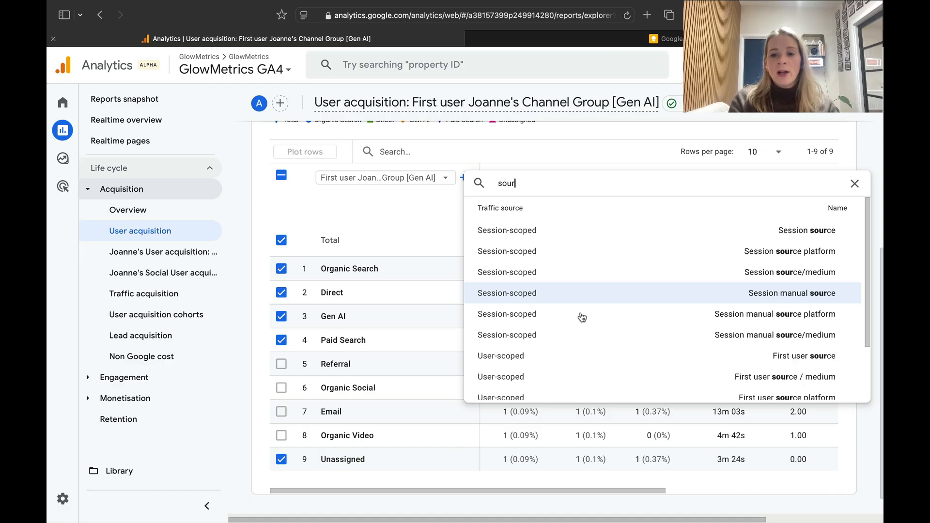
left_click(693, 378)
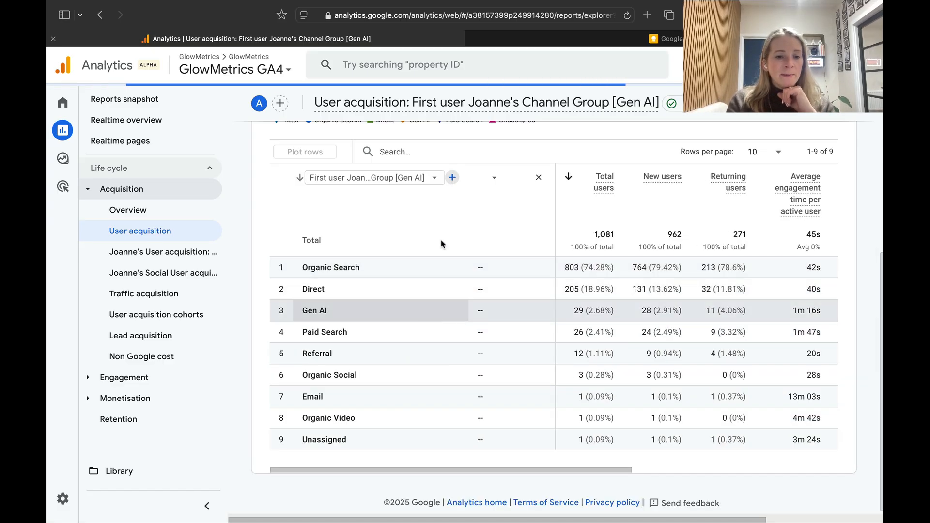